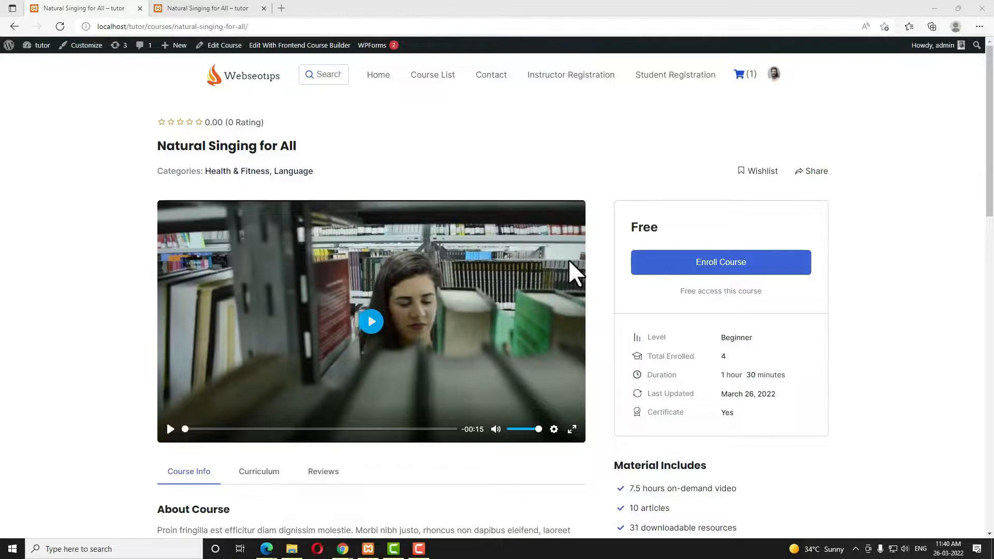
# - Review the Natural Singing for All course page and expand both topics of its curriculum
pyautogui.scroll(-8, 600, 351)
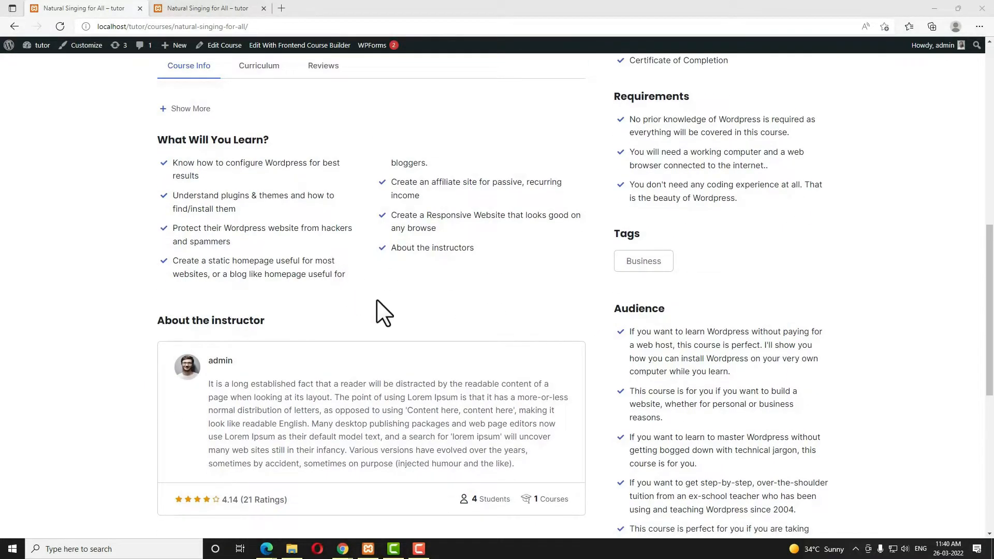
pyautogui.scroll(4, 377, 299)
pyautogui.click(262, 246)
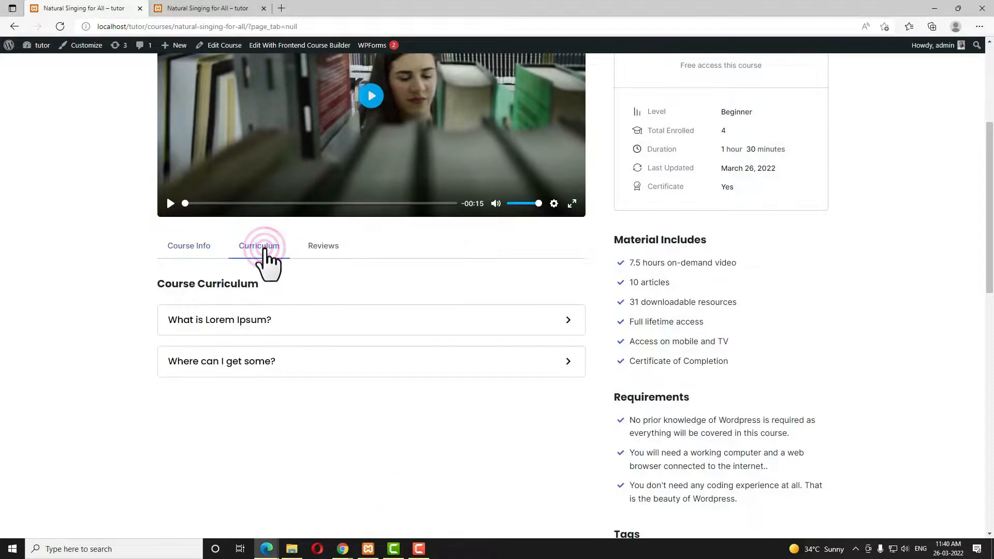
pyautogui.click(269, 319)
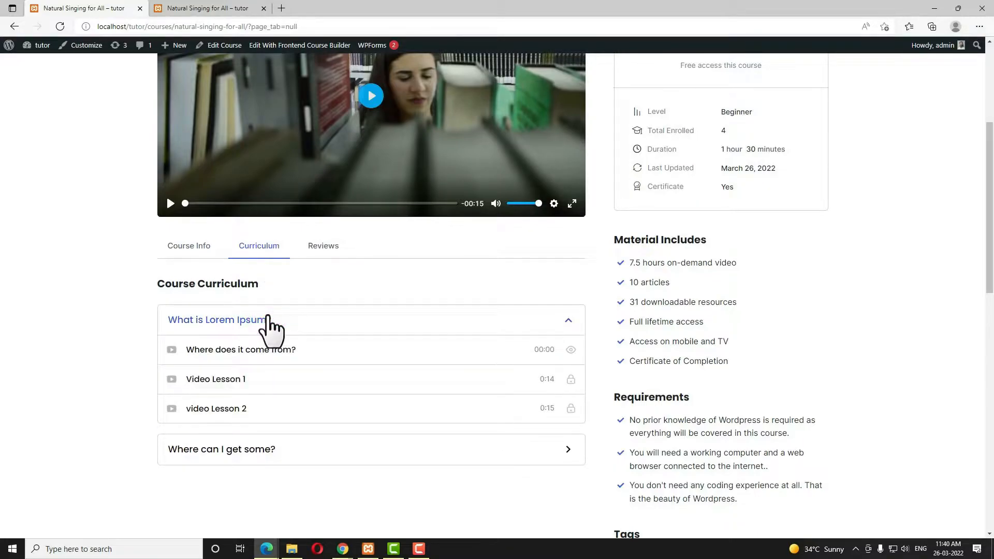
pyautogui.click(266, 448)
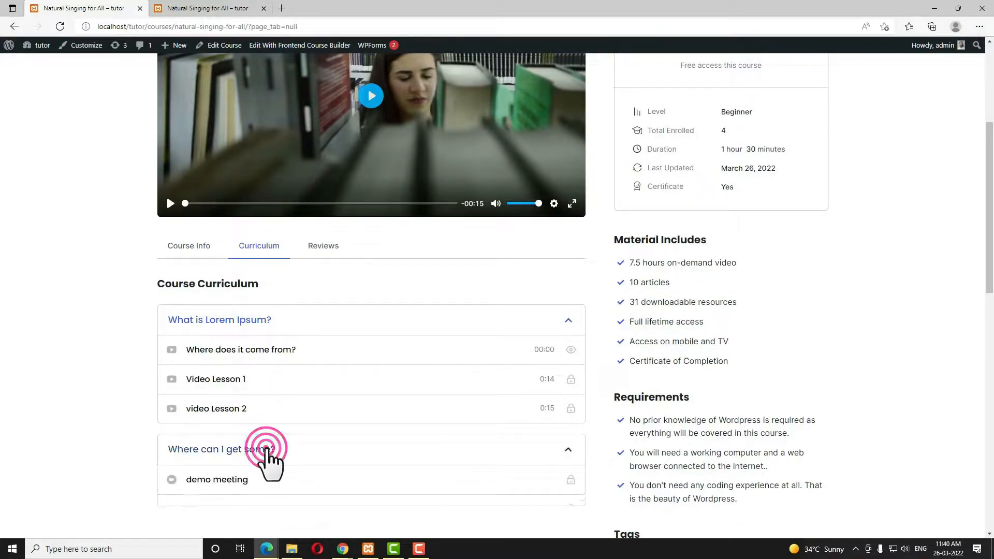
pyautogui.scroll(-4, 305, 464)
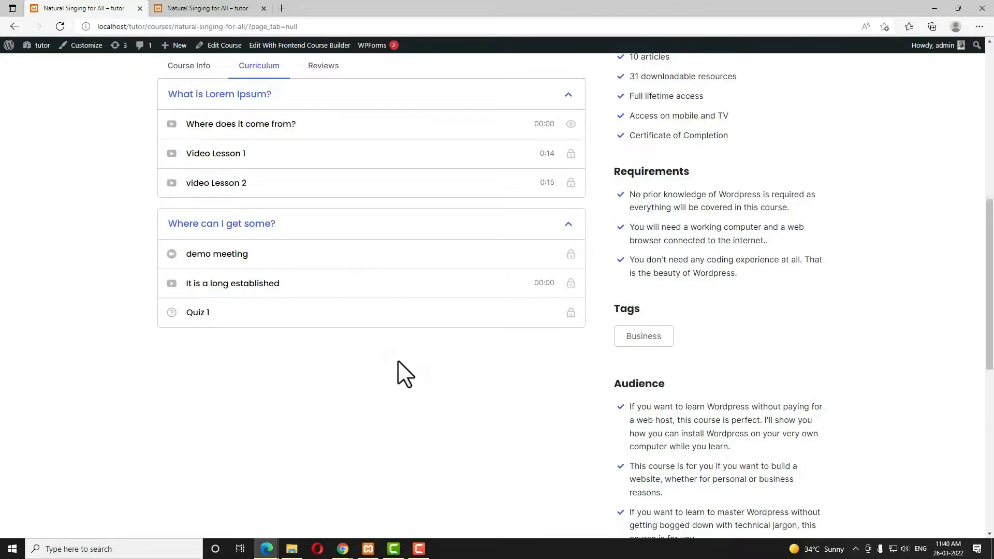
# - Open the Natural Singing for All course for editing from the WordPress dashboard and expand the "What is Lorem Ipsum?" topic
pyautogui.click(95, 3)
pyautogui.click(91, 8)
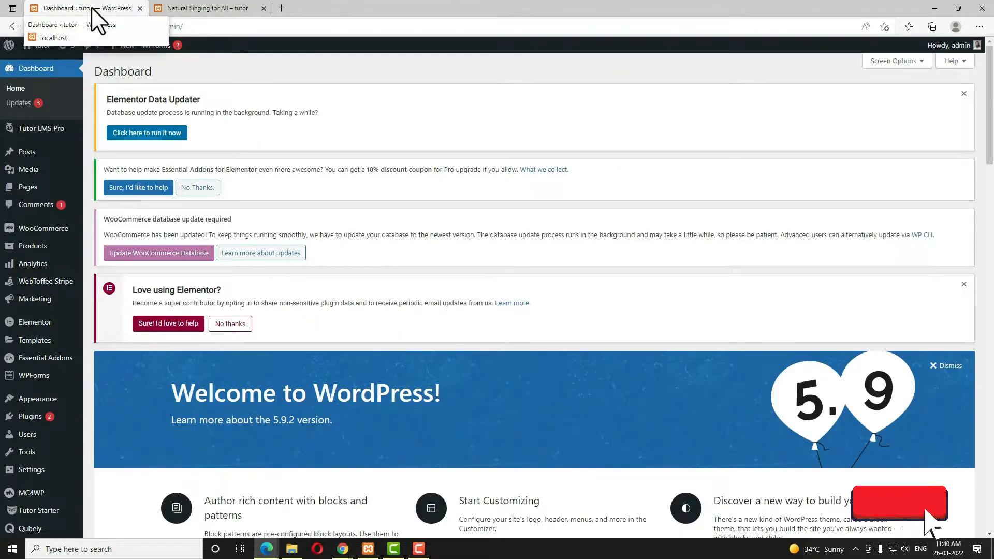
pyautogui.click(51, 130)
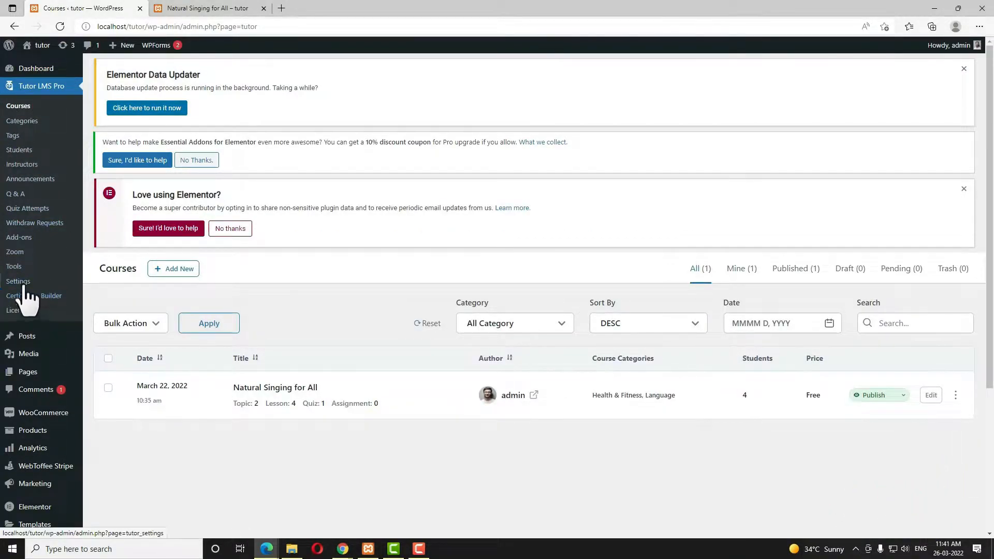
pyautogui.click(289, 388)
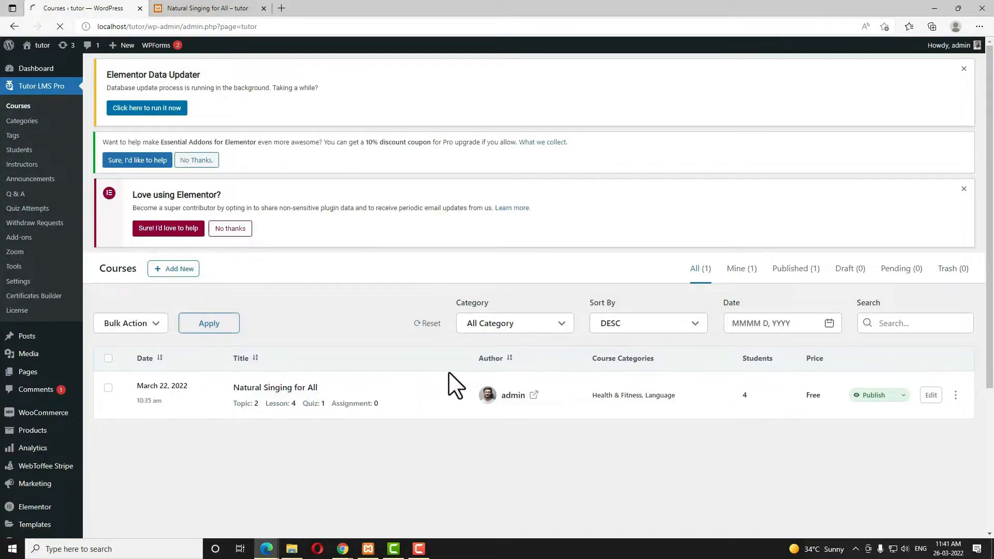
pyautogui.scroll(-10, 506, 359)
pyautogui.scroll(-10, 508, 362)
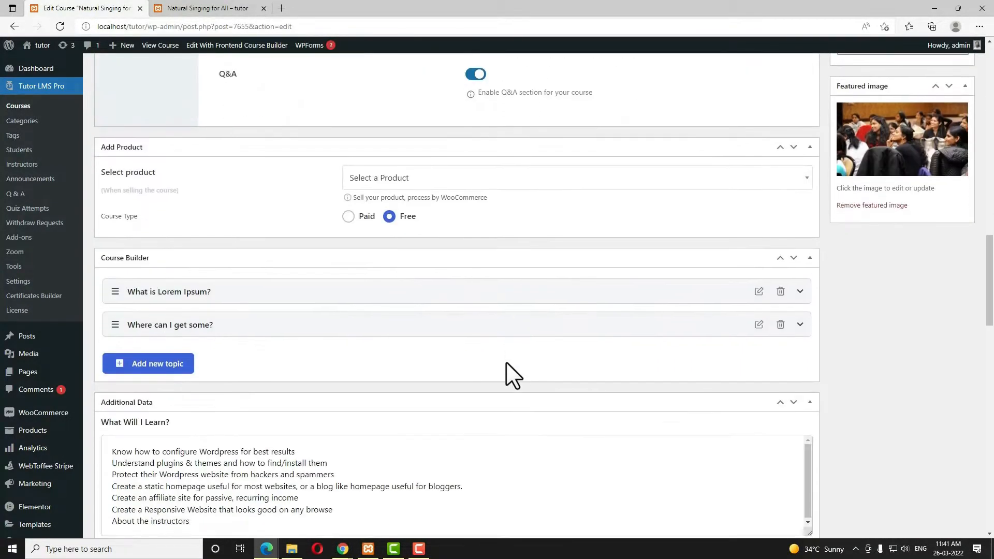
pyautogui.click(276, 293)
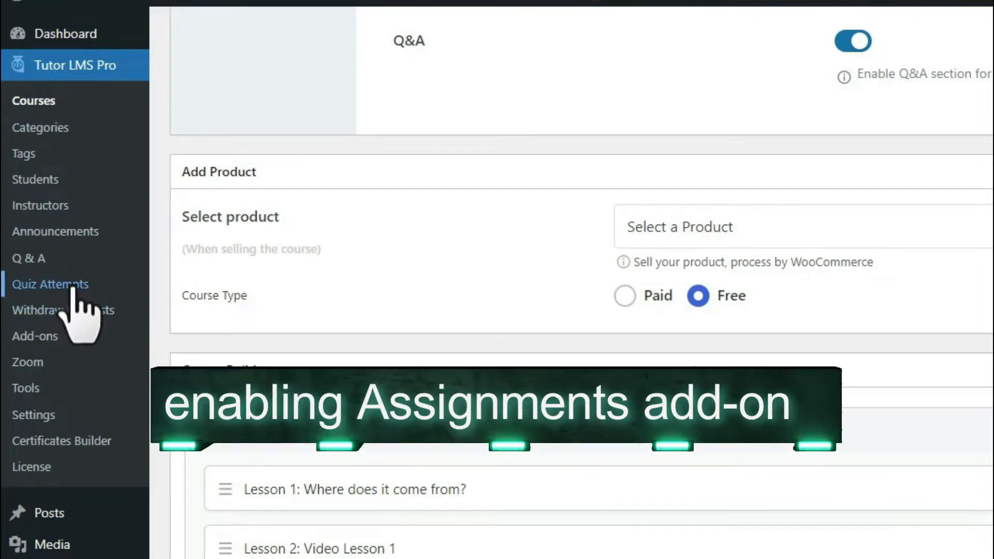
# - Enable the Assignments add-on in Tutor LMS Pro
pyautogui.click(49, 334)
pyautogui.scroll(-5, 436, 328)
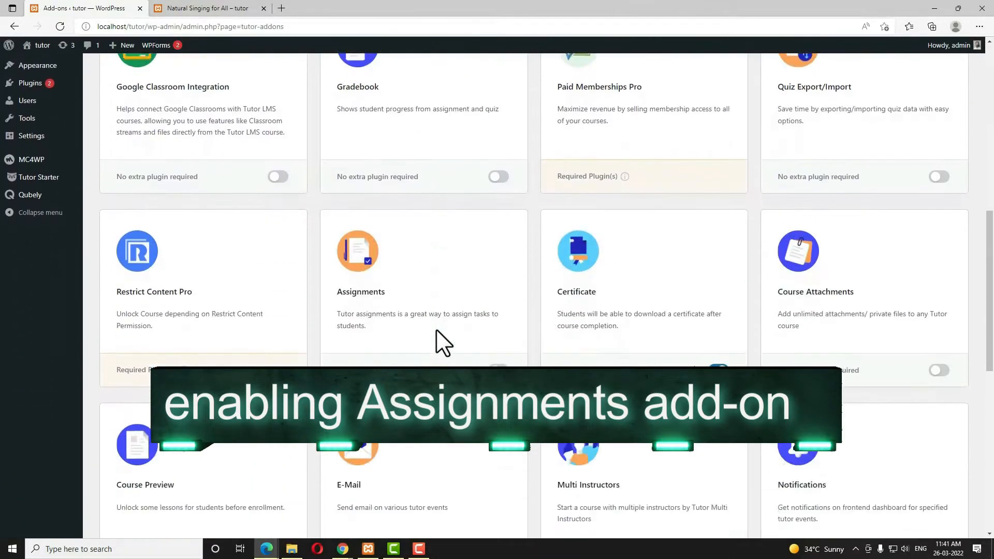
pyautogui.scroll(-2, 436, 328)
pyautogui.click(345, 206)
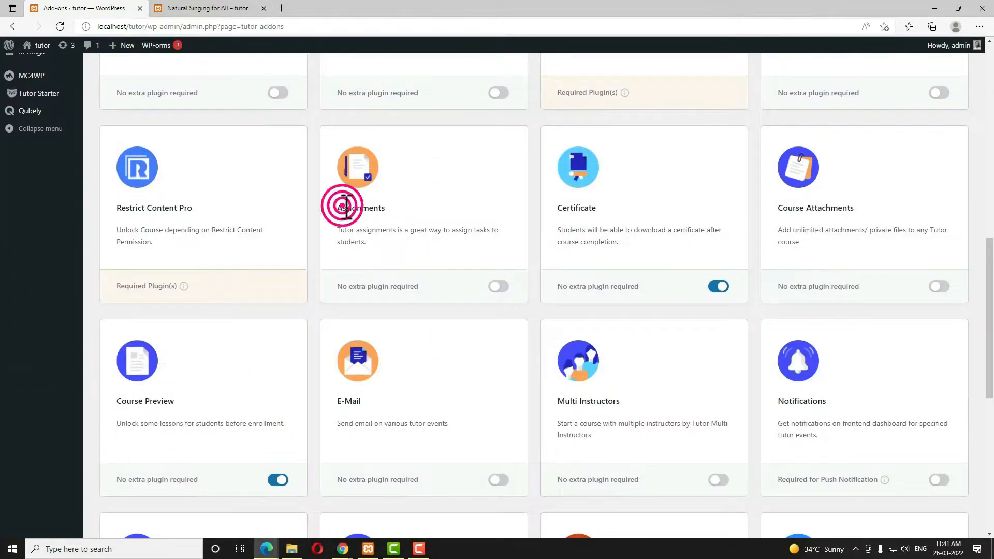
pyautogui.moveTo(344, 206); pyautogui.dragTo(402, 217)
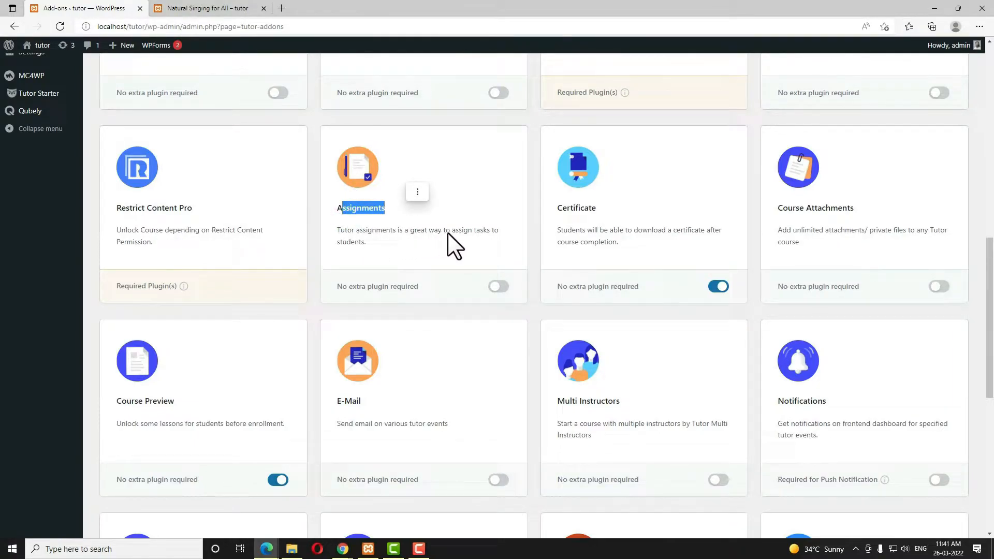
pyautogui.click(498, 286)
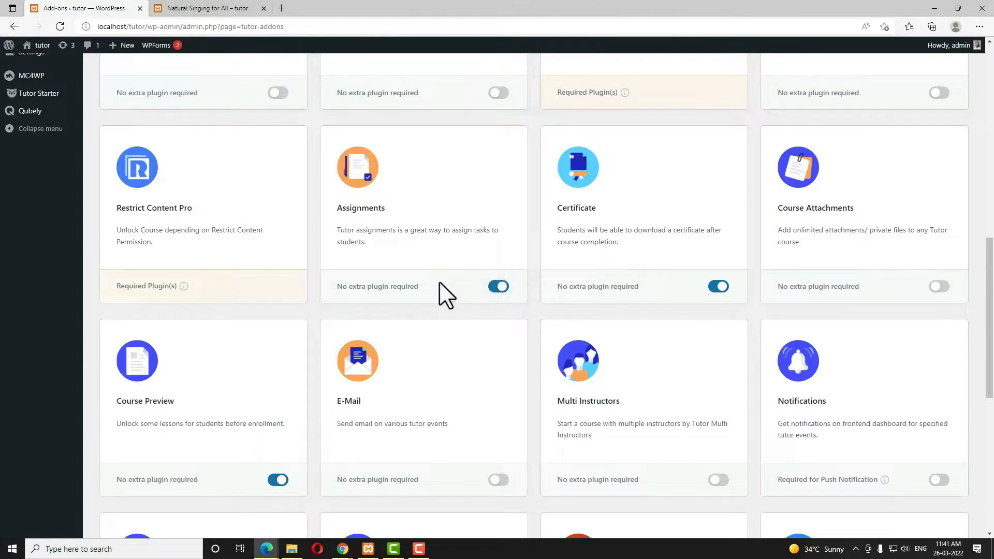
# - Reopen the Natural Singing for All course for editing and expand both topics in the Course Builder
pyautogui.scroll(7, 440, 290)
pyautogui.scroll(5, 33, 210)
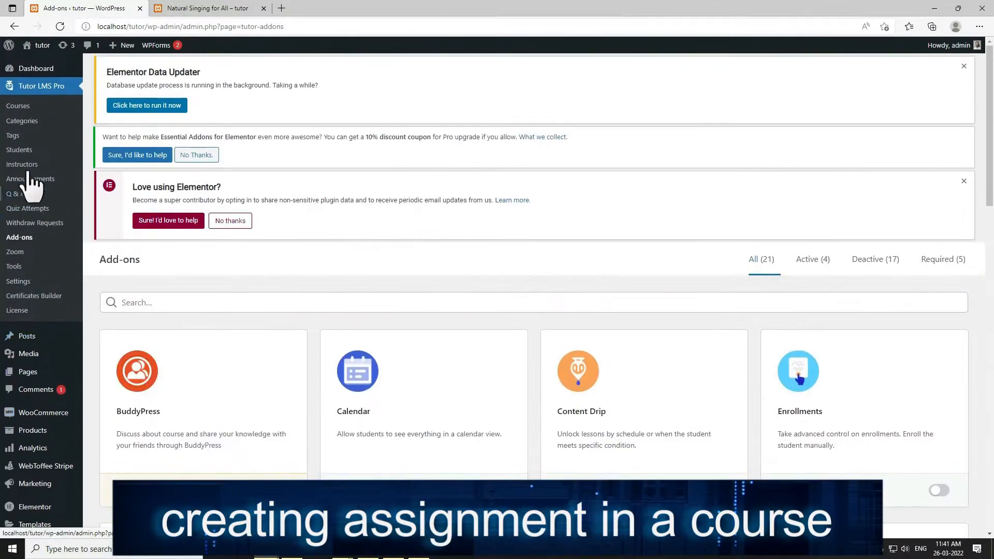
pyautogui.click(22, 106)
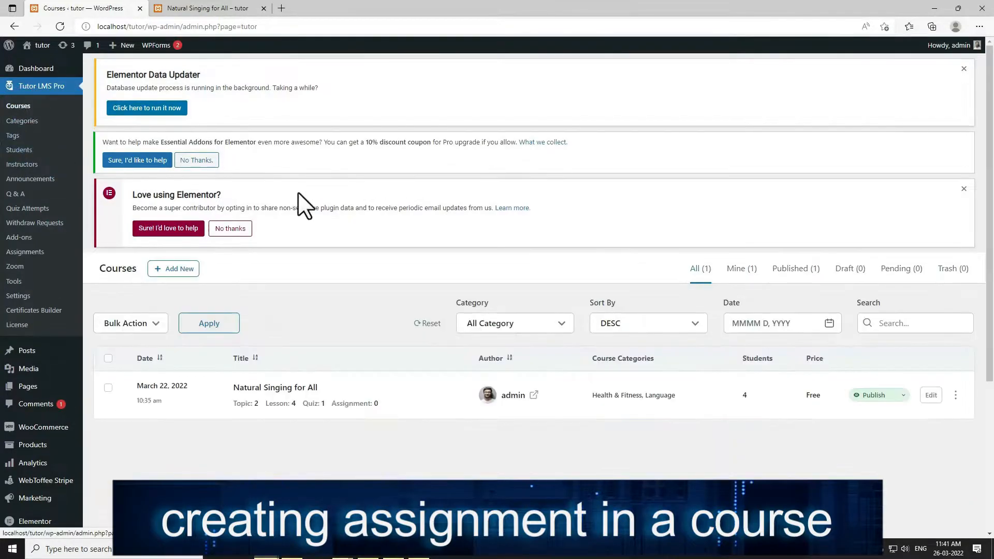
pyautogui.click(286, 388)
pyautogui.scroll(-15, 480, 331)
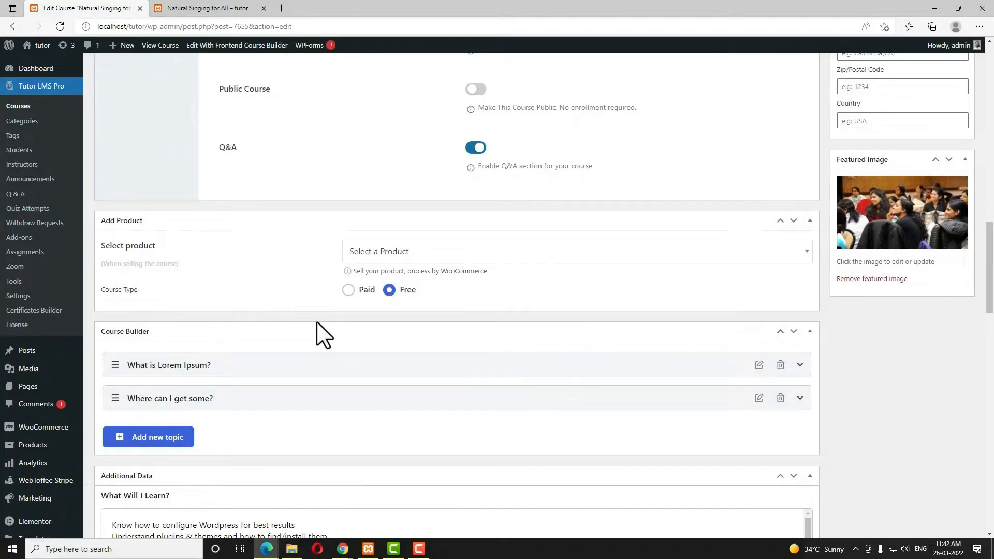
pyautogui.click(258, 364)
pyautogui.scroll(-3, 340, 363)
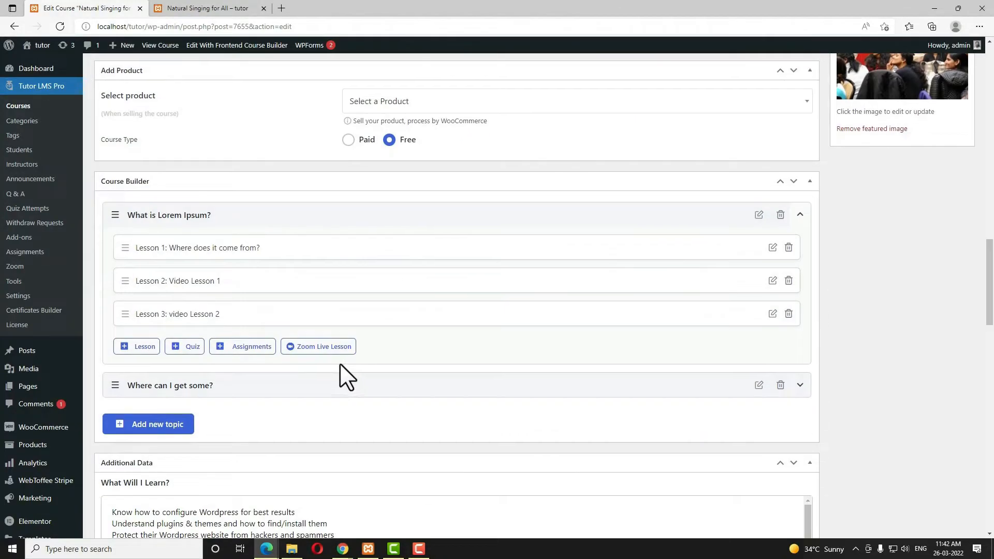
pyautogui.click(247, 384)
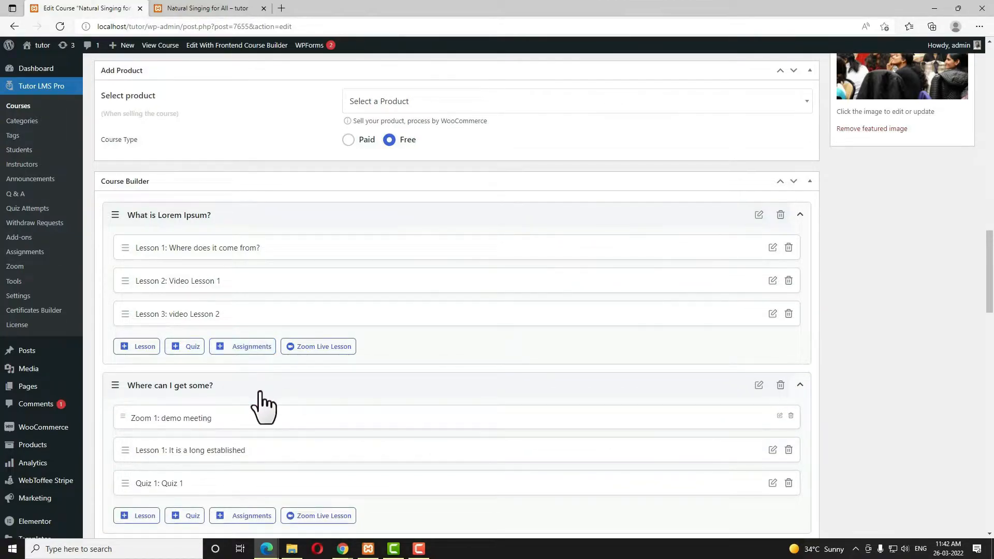
# - Start a new assignment in the "What is Lorem Ipsum?" topic and title it "demo Assignments"
pyautogui.scroll(-3, 261, 392)
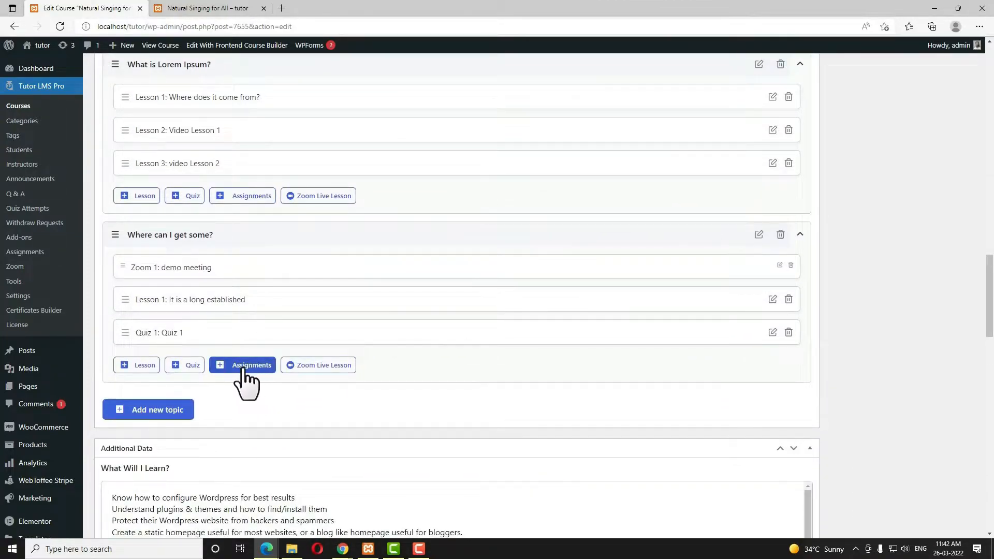
pyautogui.scroll(3, 311, 342)
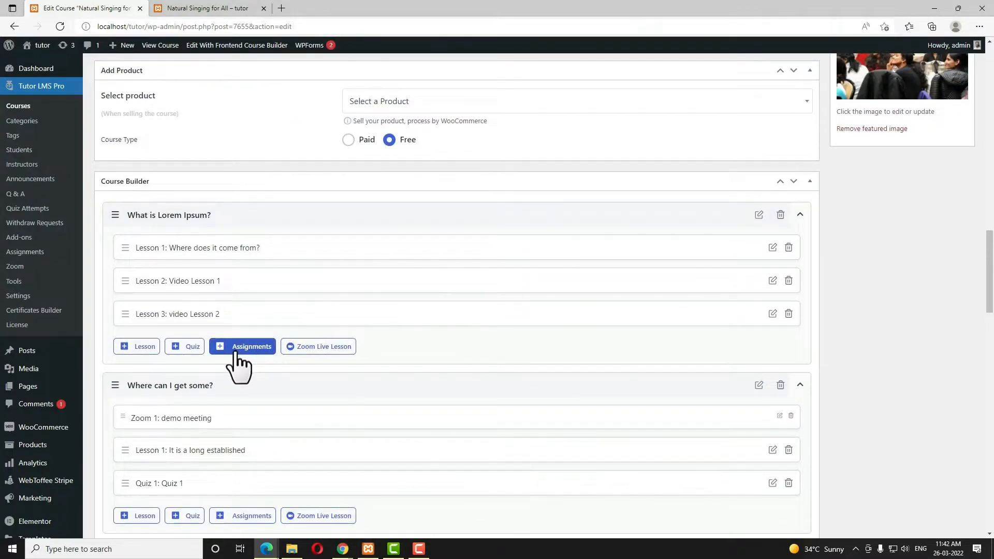
pyautogui.click(260, 349)
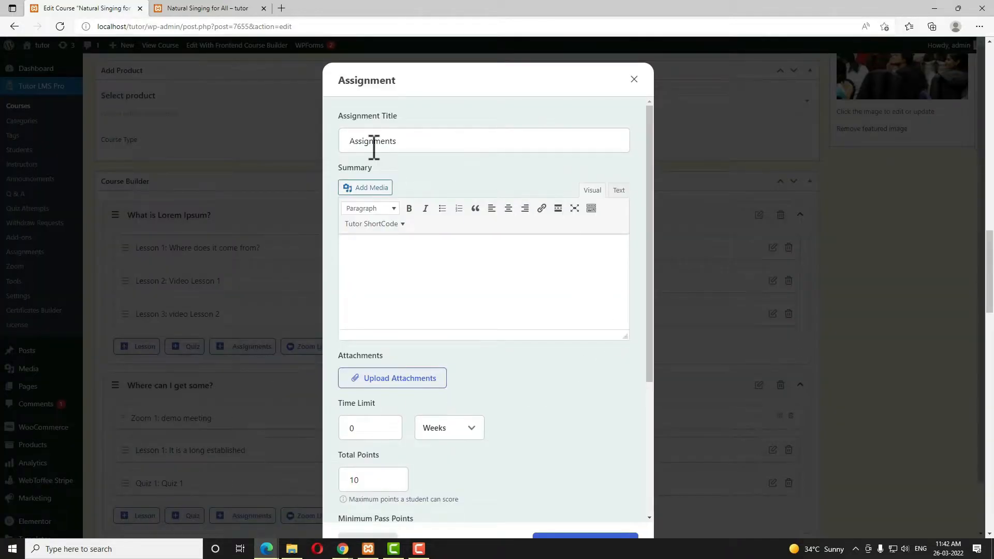
pyautogui.click(352, 141)
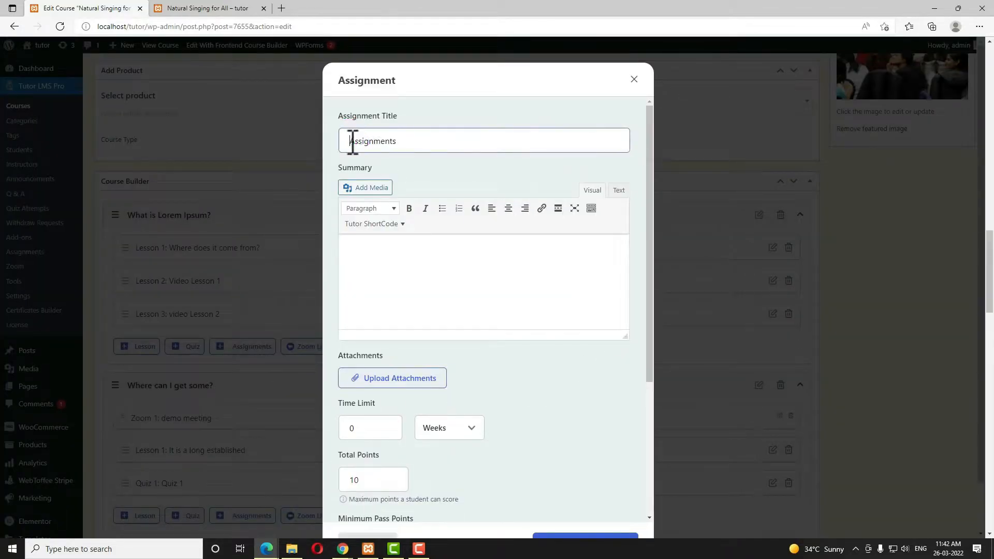
pyautogui.write('cemo')
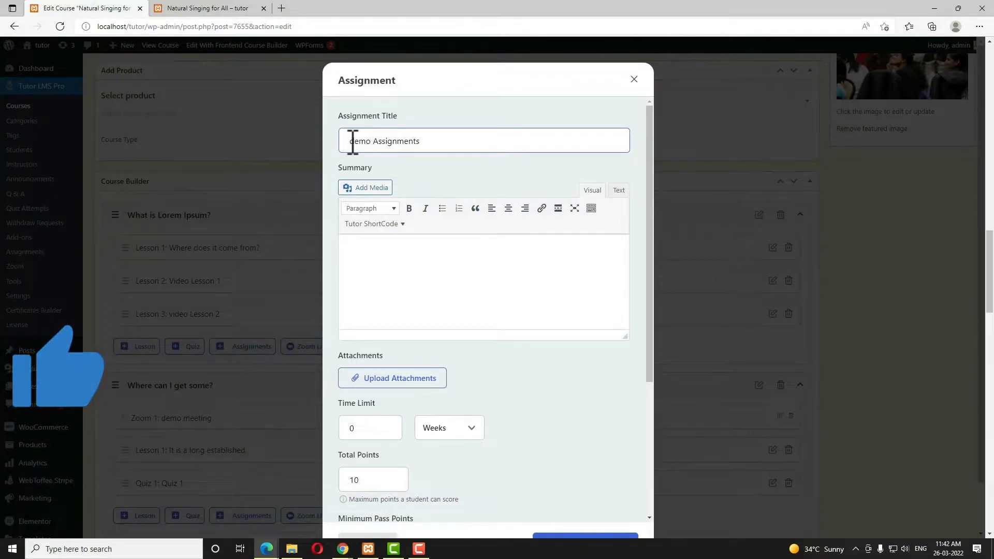
# - Paste the copied number puzzle ending in "Then, 6=?" into the assignment's summary
pyautogui.hotkey('alt', 'Tab')
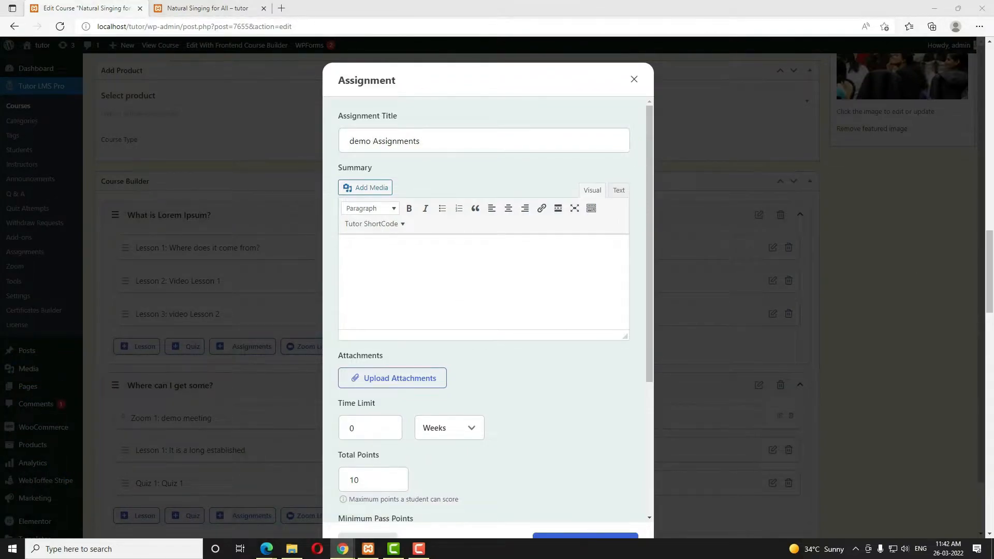
pyautogui.click(442, 257)
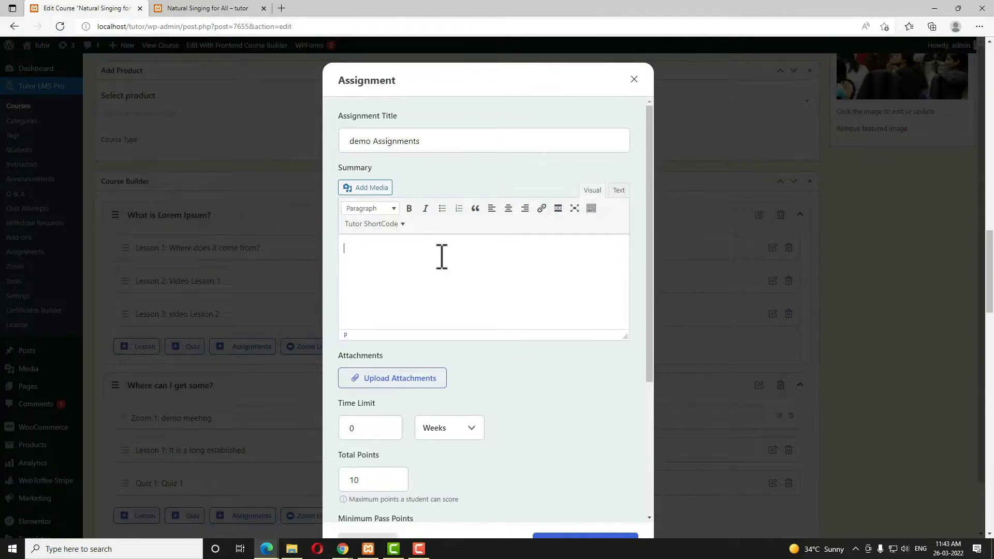
pyautogui.hotkey('ctrl', 'v')
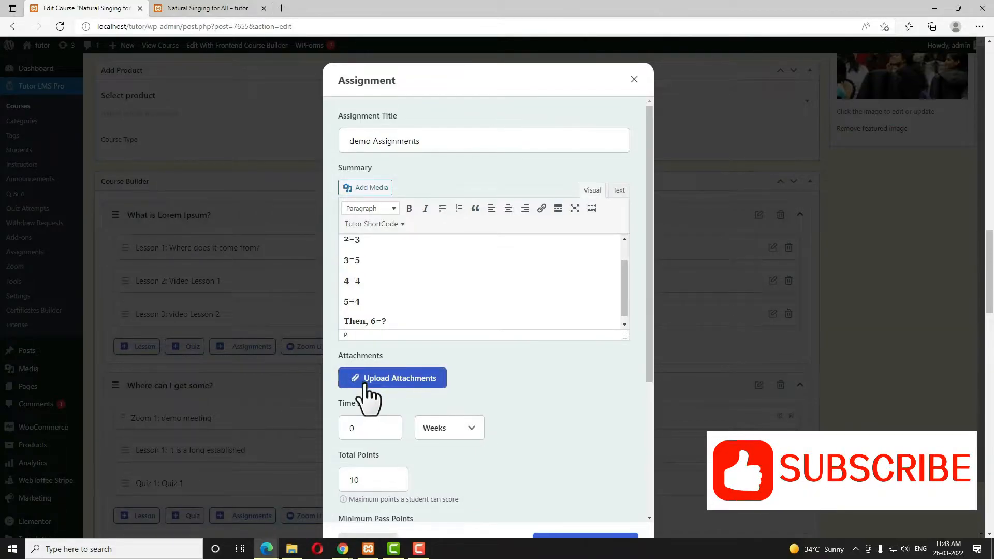
# - Attach demo-content.pdf from the media library to the assignment
pyautogui.click(408, 378)
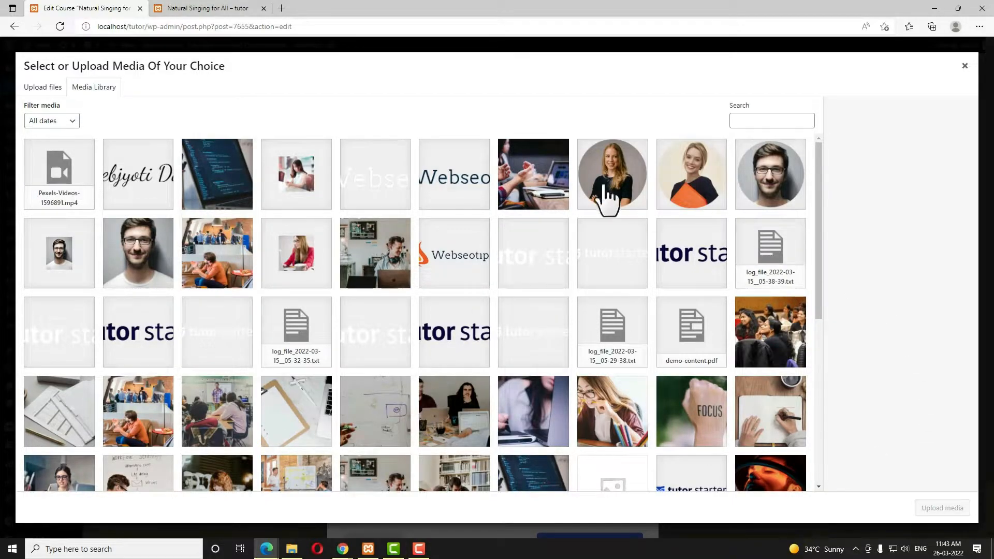
pyautogui.click(688, 342)
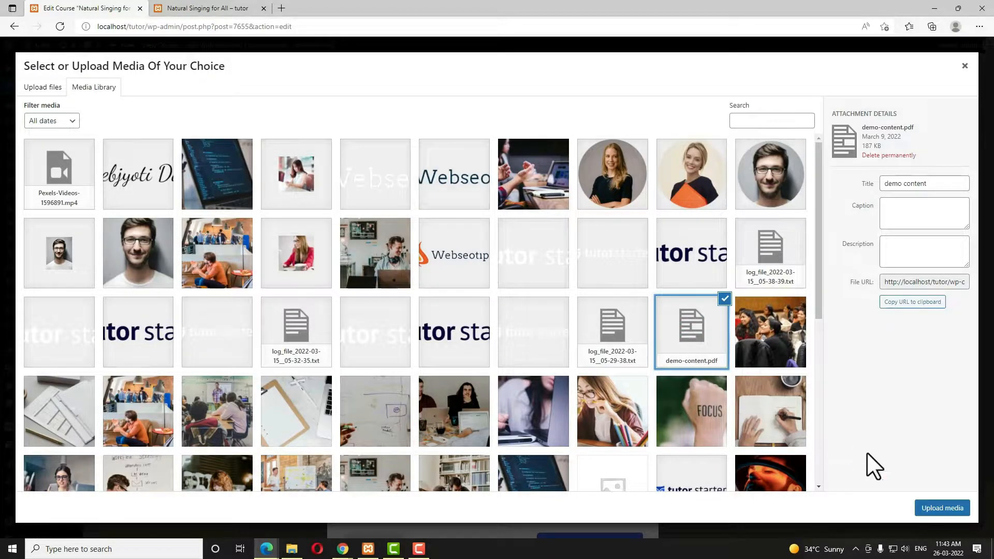
pyautogui.click(937, 510)
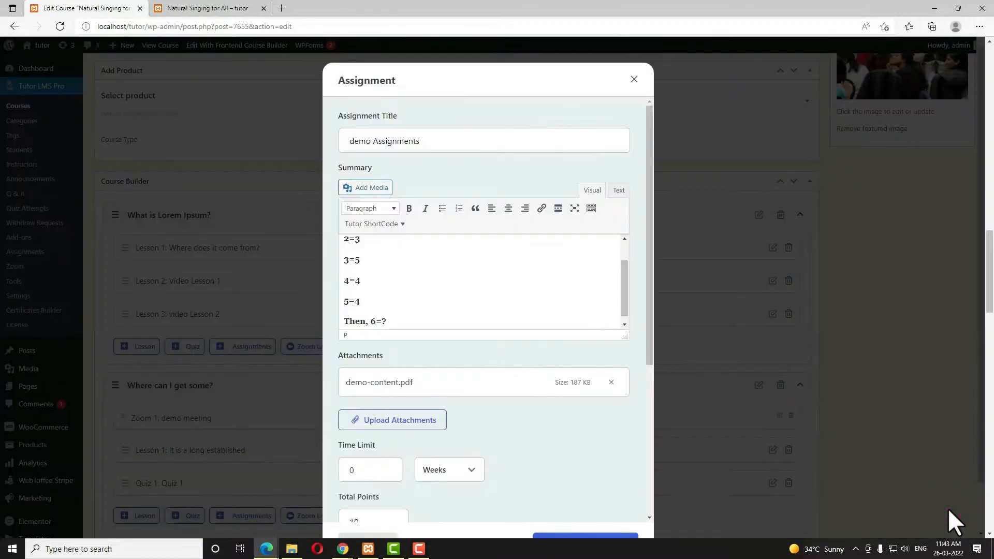
# - Set the assignment's time limit to 2 hours and its total points to 50
pyautogui.scroll(-3, 458, 365)
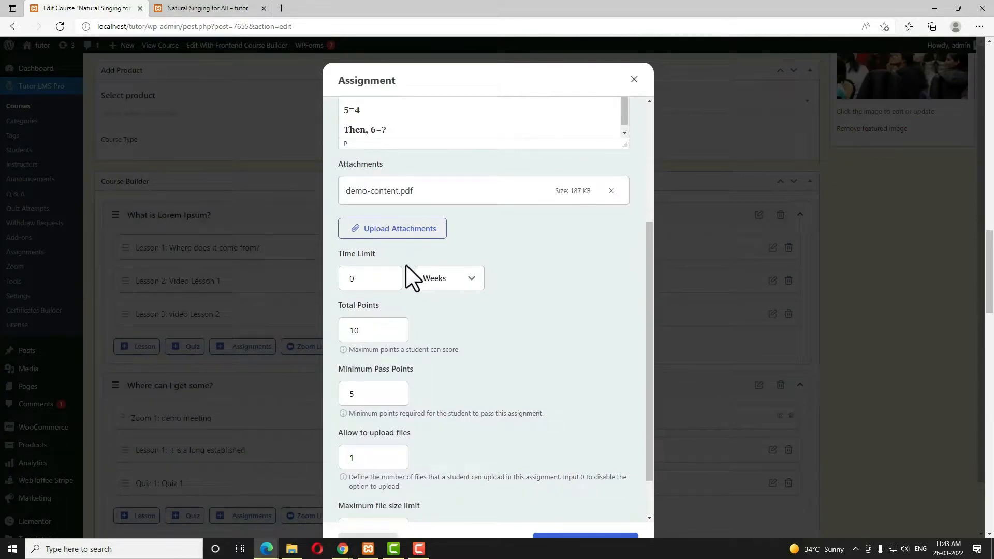
pyautogui.doubleClick(356, 278)
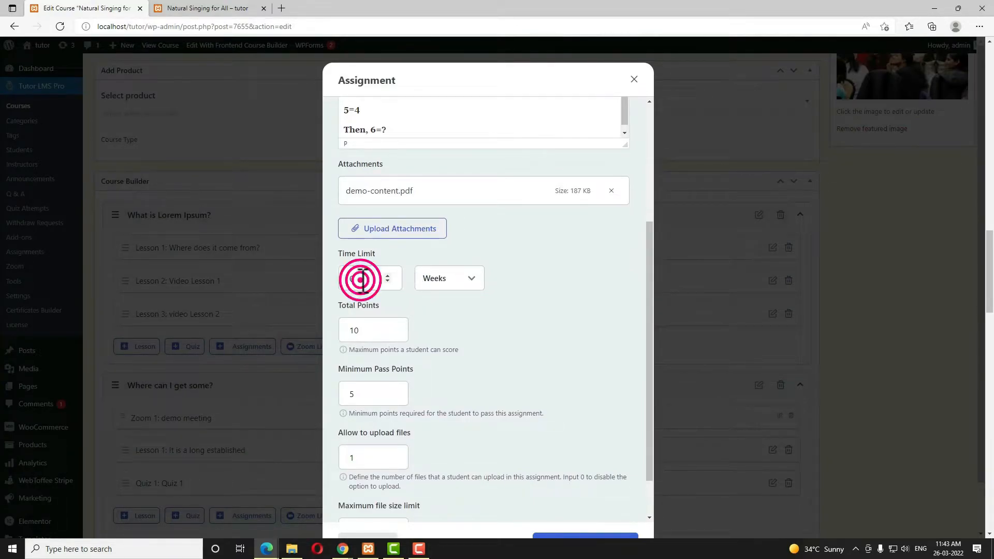
pyautogui.write('2')
pyautogui.click(450, 280)
pyautogui.click(442, 320)
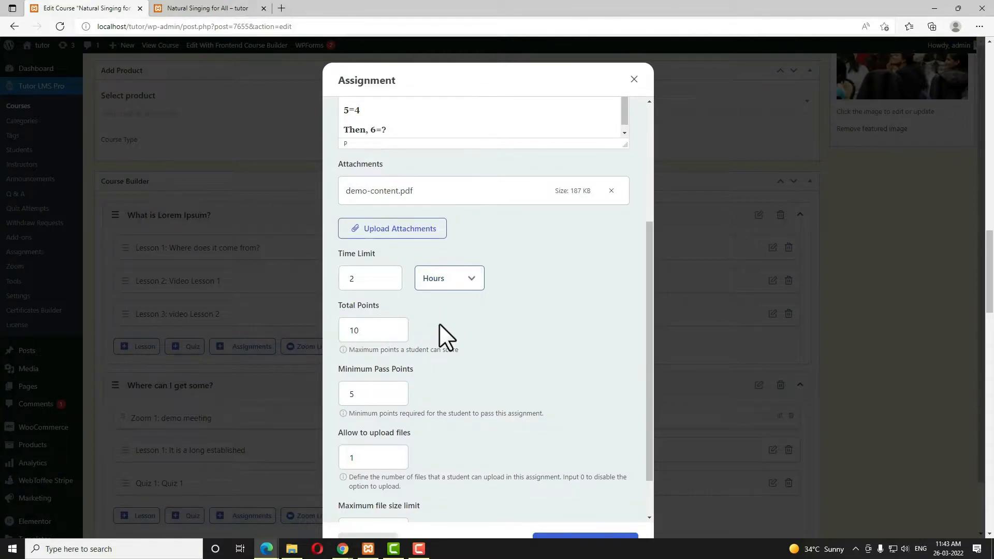
pyautogui.scroll(-1, 440, 325)
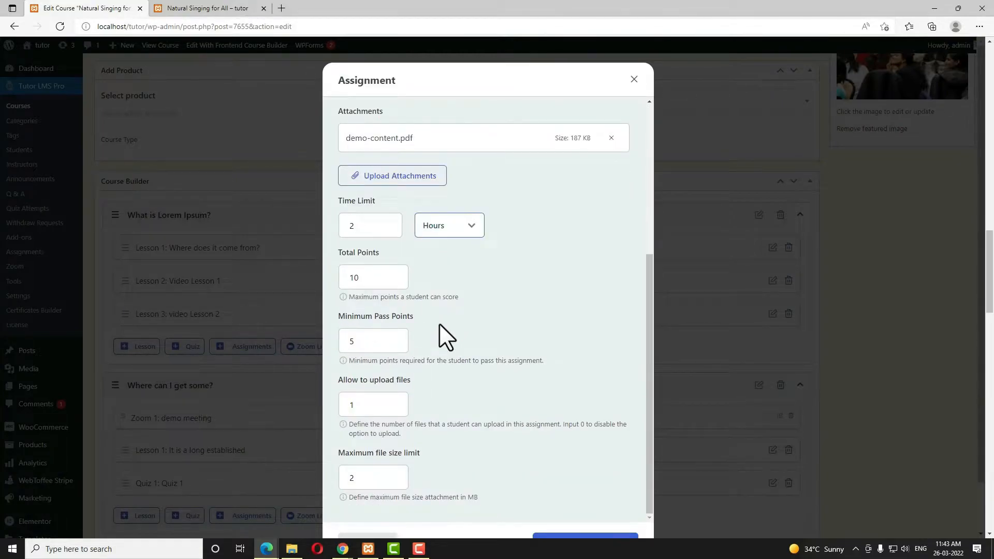
pyautogui.doubleClick(364, 278)
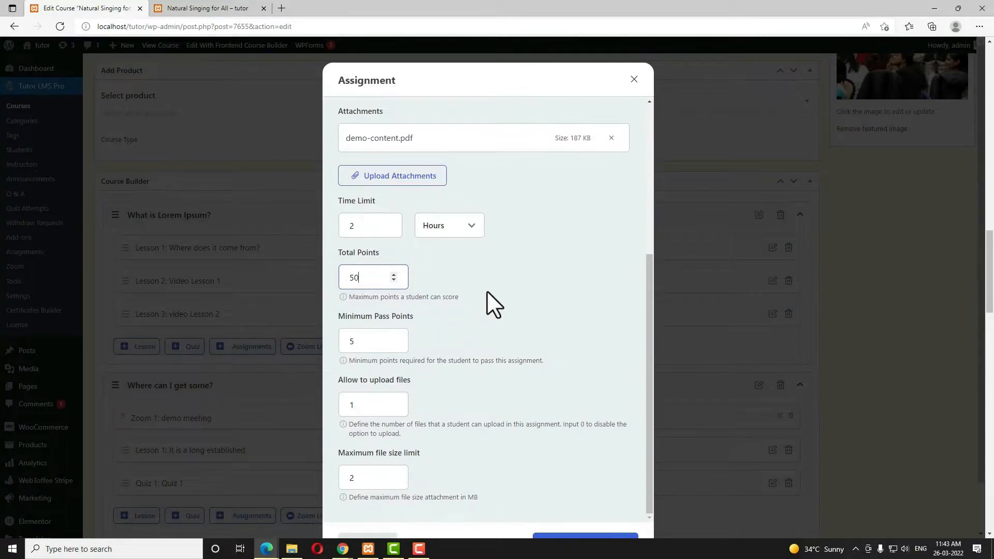
# - Set minimum pass points to 20, allowed file uploads to 2 and maximum file size to 4 MB, and save the assignment
pyautogui.doubleClick(363, 342)
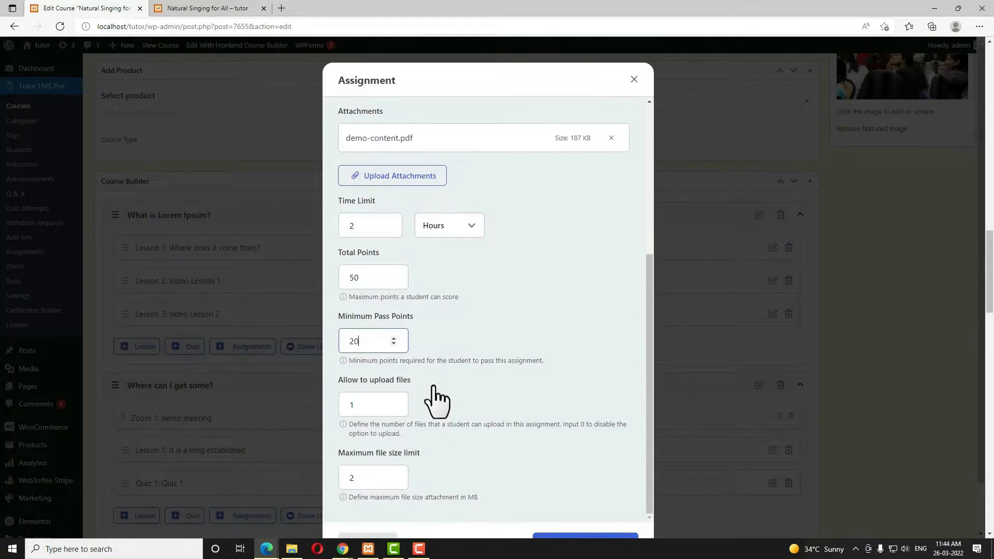
pyautogui.doubleClick(362, 406)
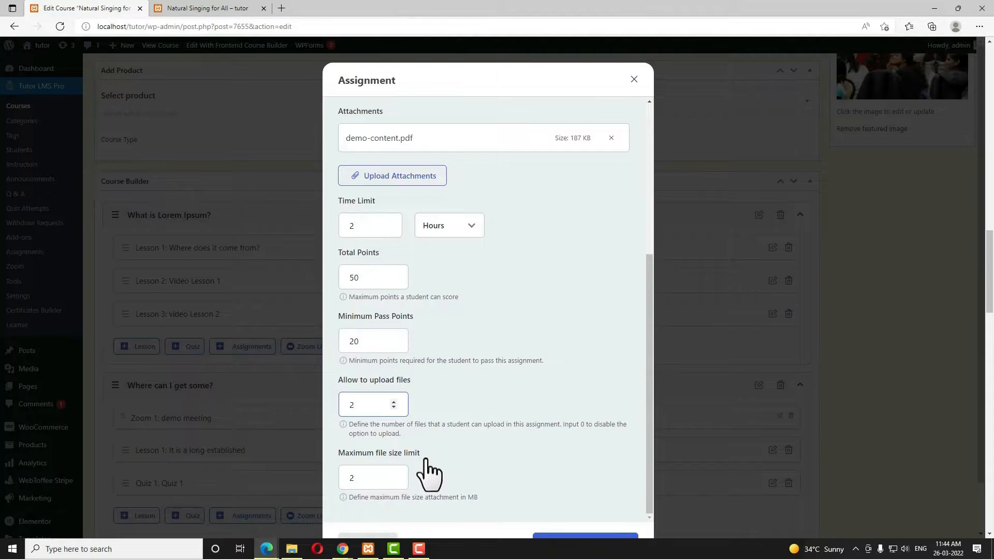
pyautogui.doubleClick(356, 477)
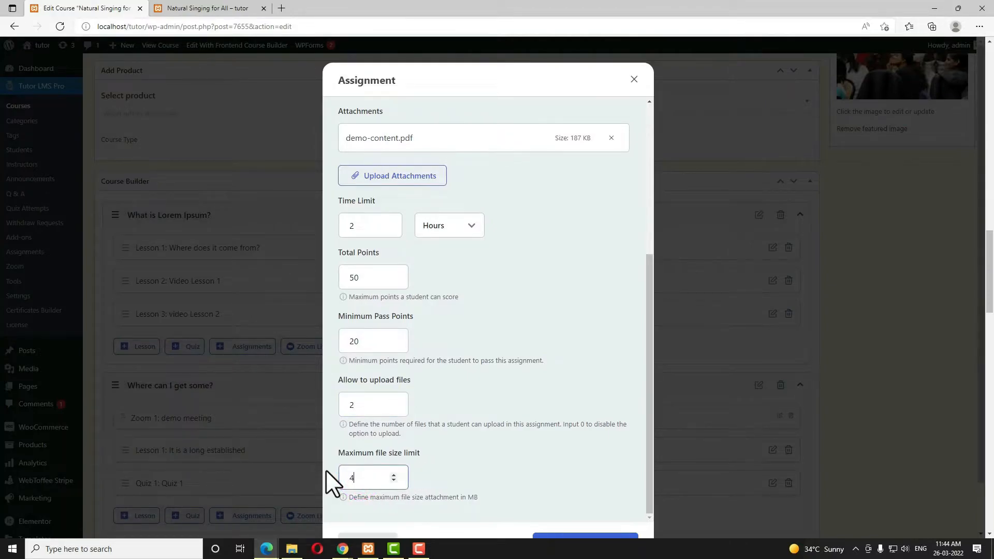
pyautogui.scroll(-1, 564, 478)
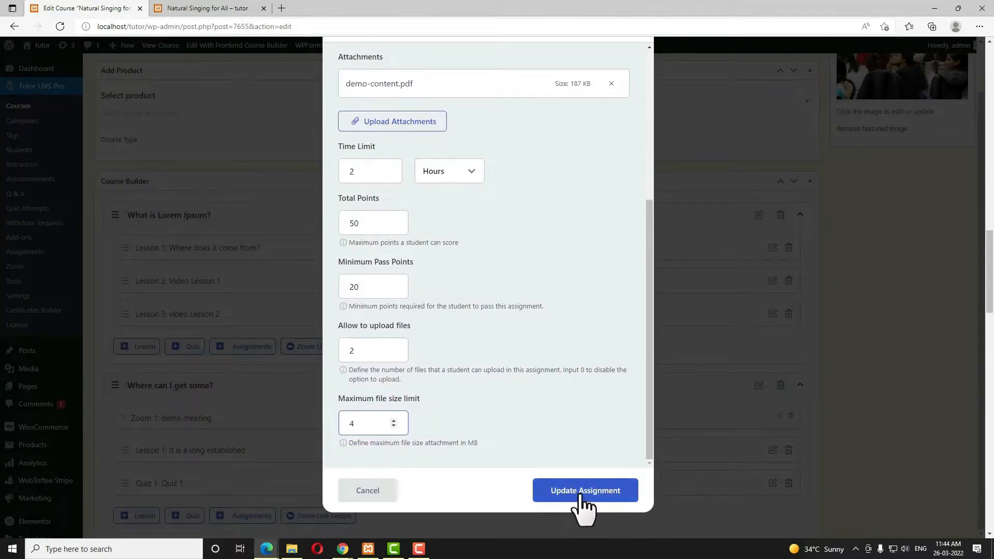
pyautogui.click(582, 496)
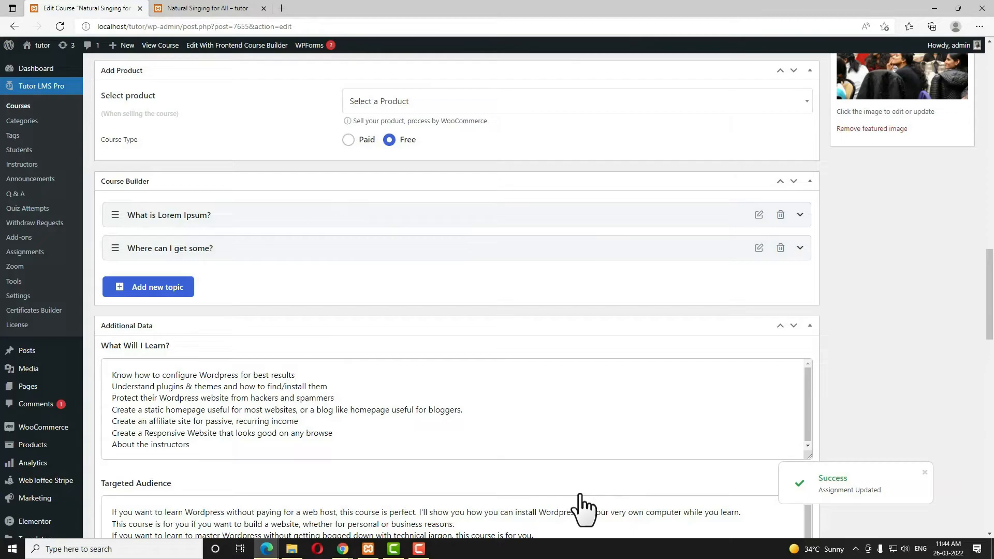
# - Expand the "What is Lorem Ipsum?" topic to check its new assignment, and update the Natural Singing for All course
pyautogui.click(317, 215)
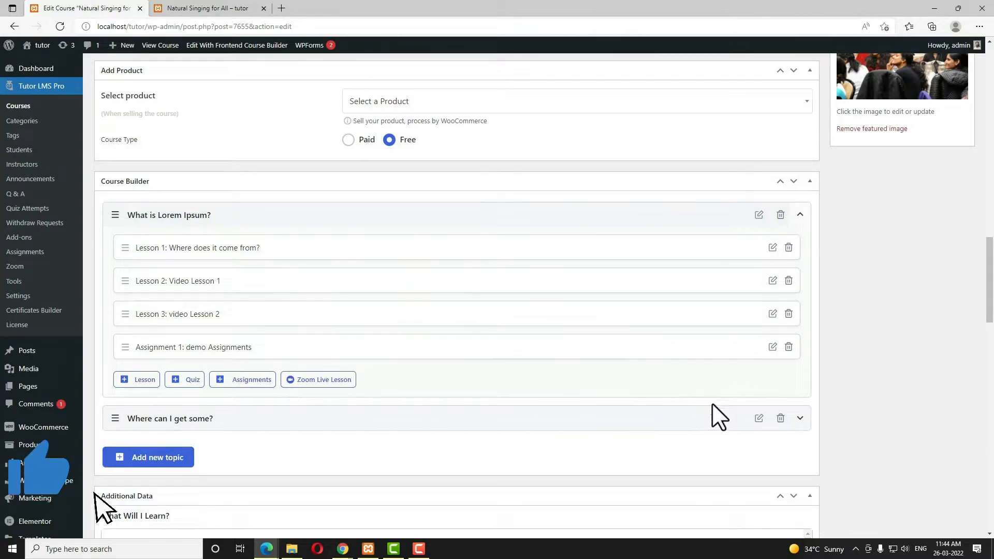
pyautogui.scroll(15, 952, 466)
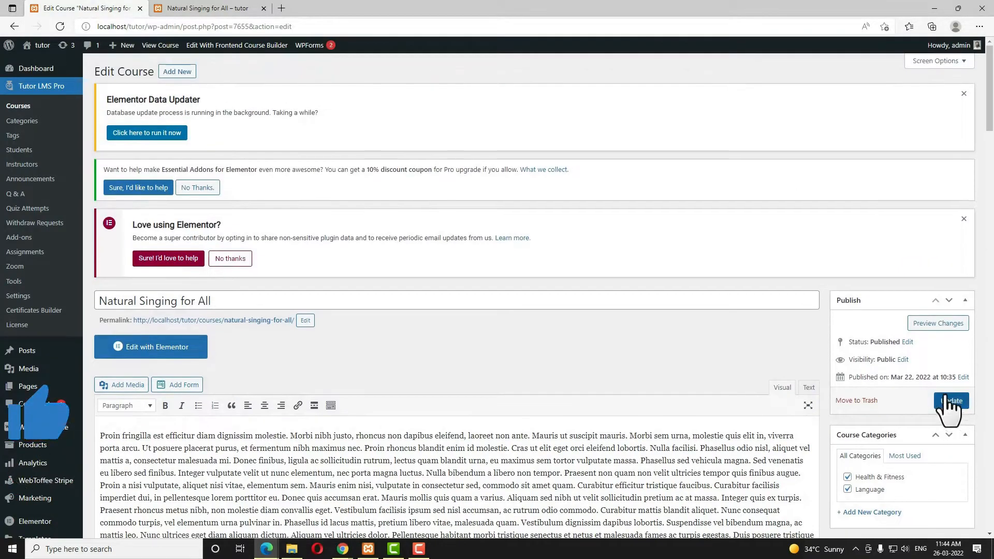
pyautogui.click(951, 398)
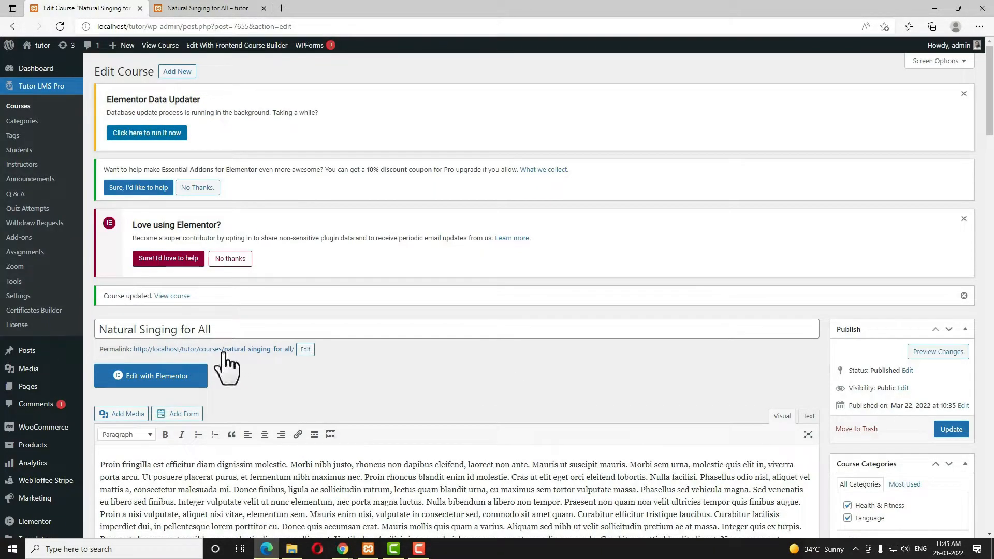
# - Copy the course's permalink and open it in a new InPrivate window
pyautogui.rightClick(224, 350)
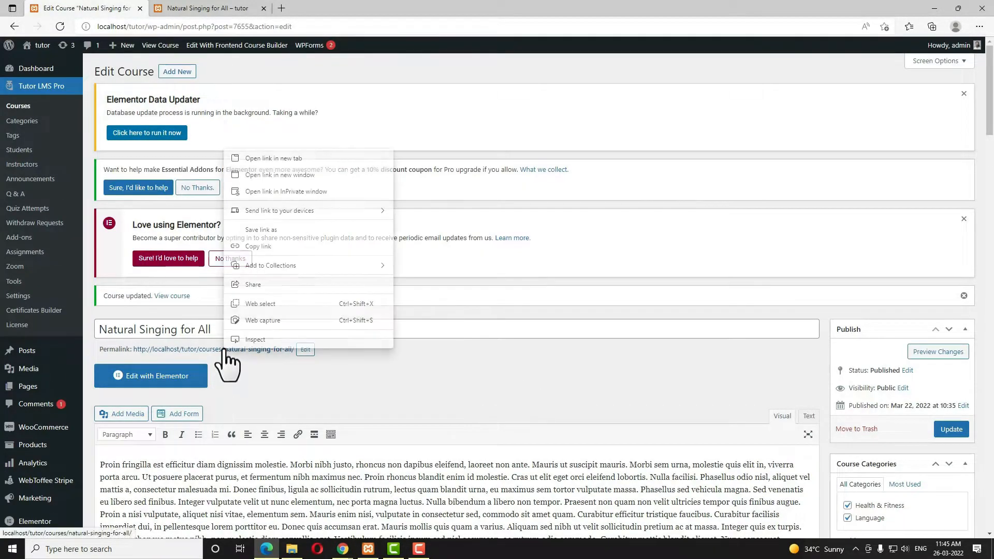
pyautogui.click(263, 247)
pyautogui.click(979, 27)
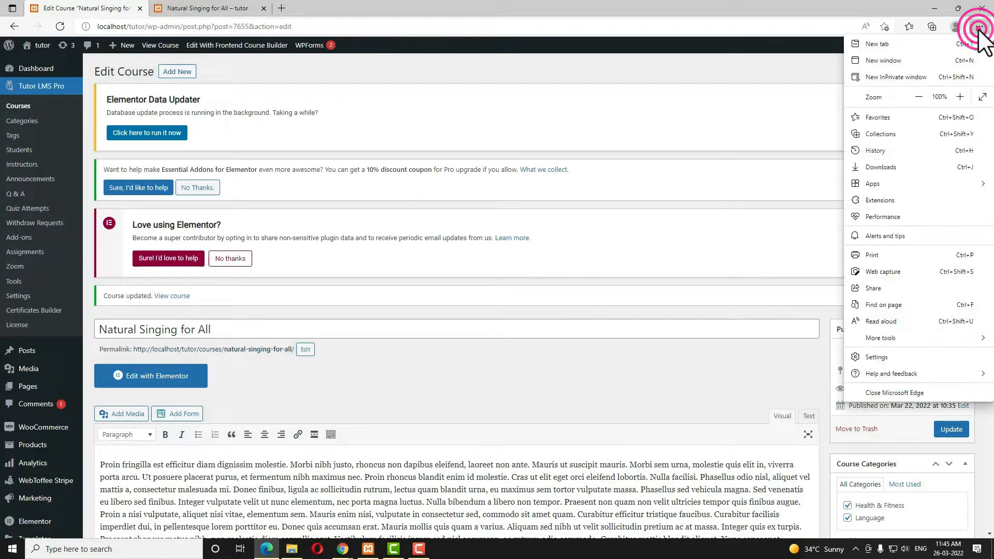
pyautogui.click(908, 73)
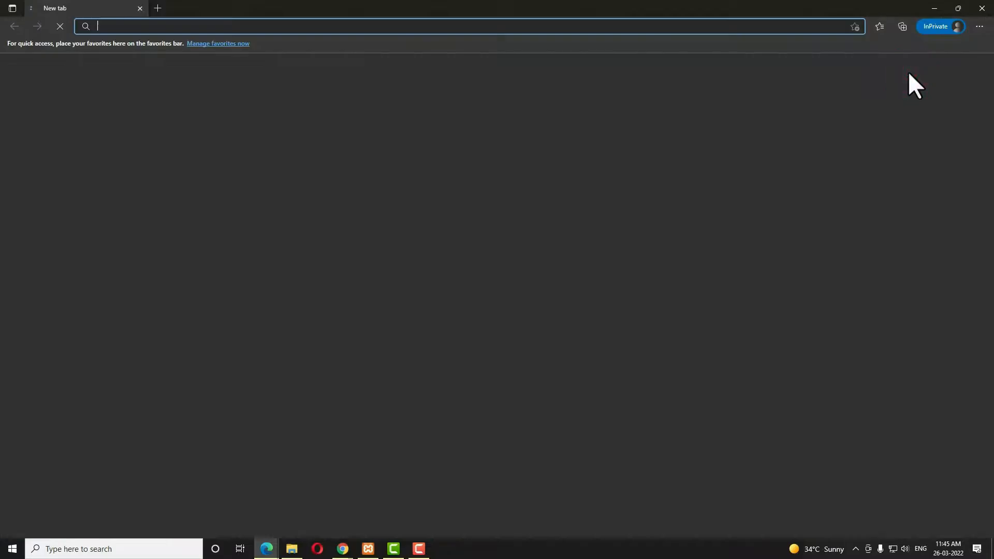
pyautogui.hotkey('ctrl', 'v')
pyautogui.press('Return')
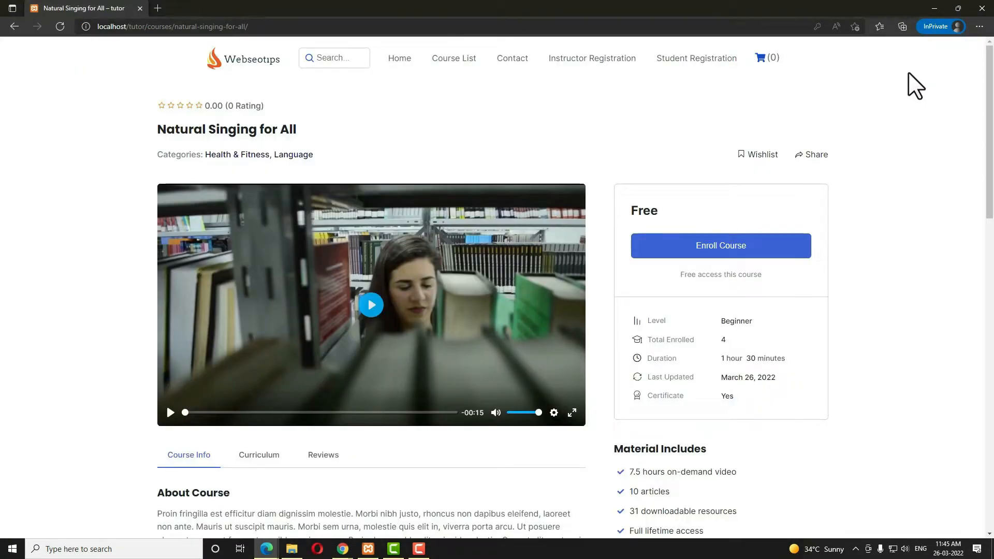
# - Enroll in the course, signing in with the student's e-mail address and account password
pyautogui.click(751, 247)
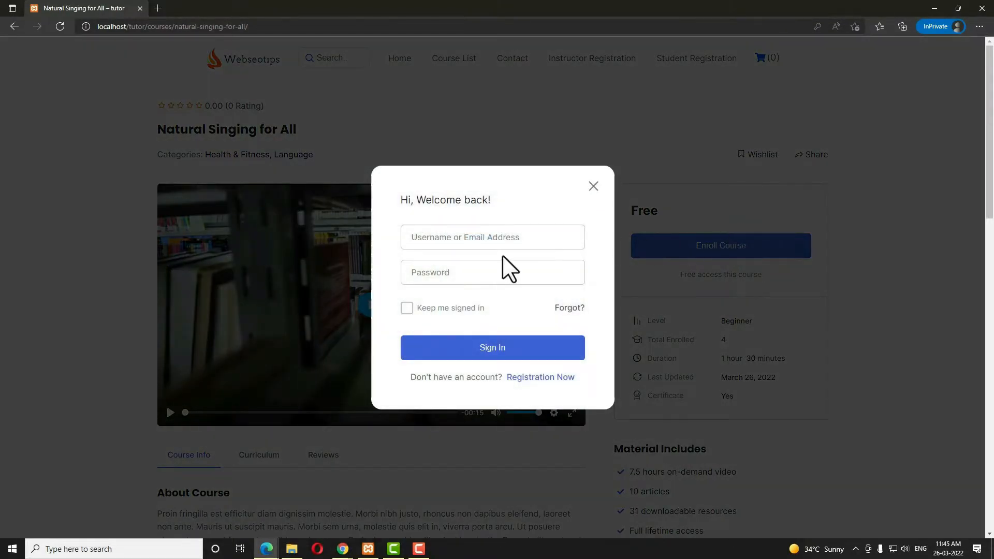
pyautogui.click(515, 235)
pyautogui.click(515, 230)
pyautogui.click(503, 238)
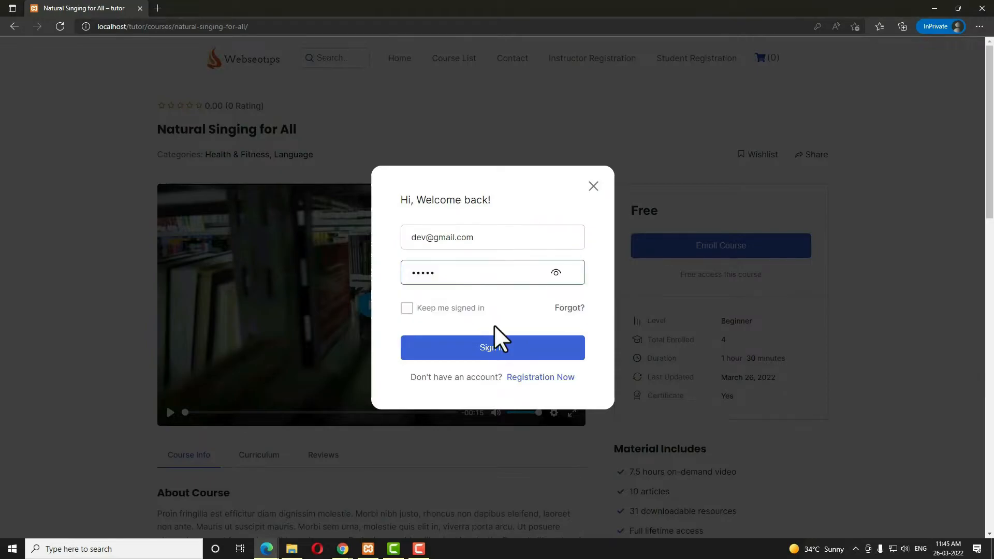
pyautogui.click(493, 348)
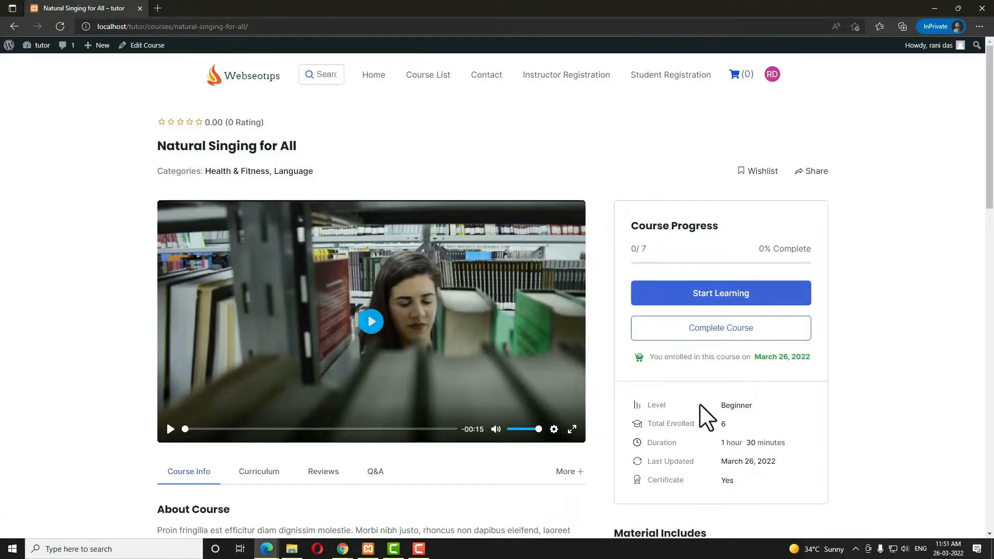
# - Start learning the course, mark the "Where does it come from?" lesson as complete and open Video Lesson 1
pyautogui.click(741, 294)
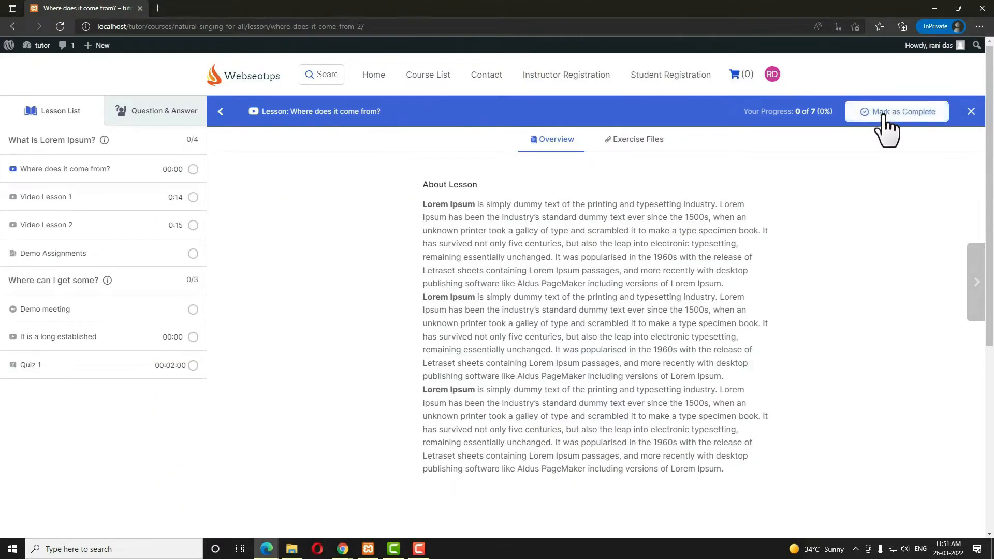
pyautogui.click(919, 117)
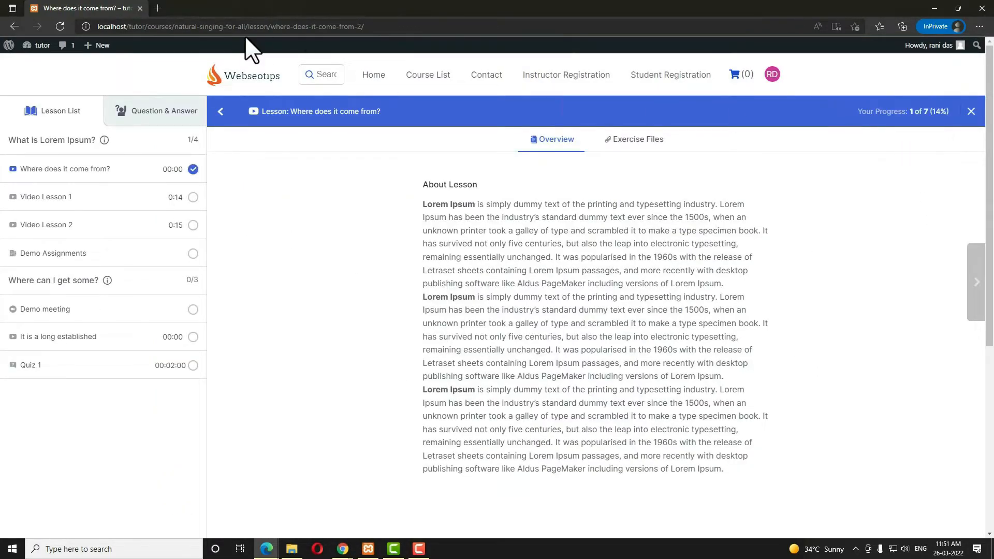
pyautogui.click(98, 199)
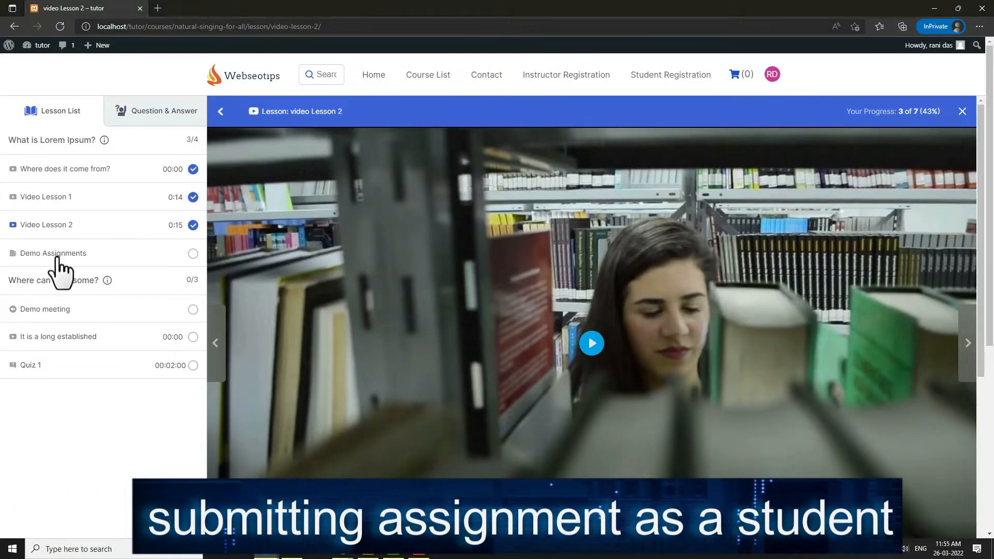
# - Open Demo Assignments from the lesson list and examine its title, duration, deadline, total marks and passing mark
pyautogui.click(58, 256)
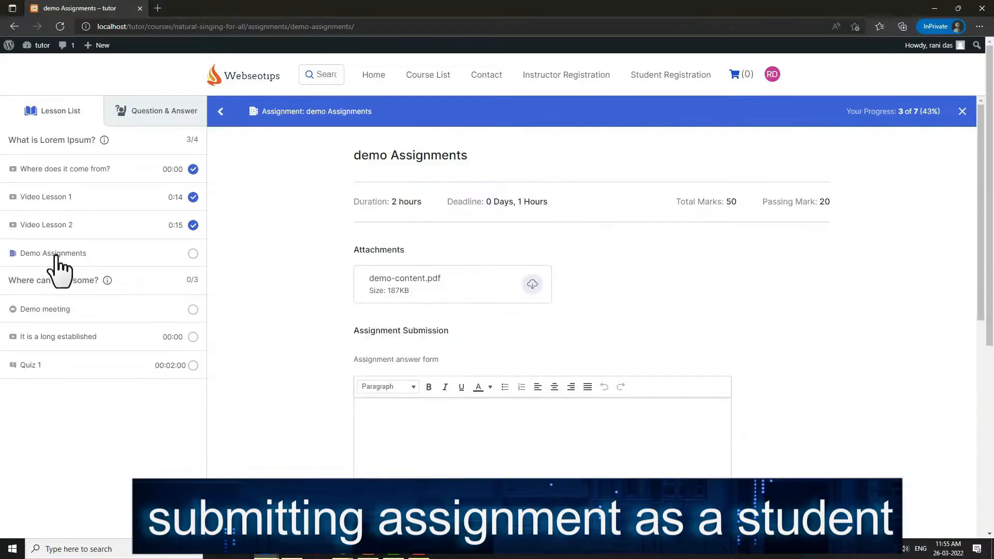
pyautogui.scroll(-8, 657, 310)
pyautogui.scroll(8, 666, 319)
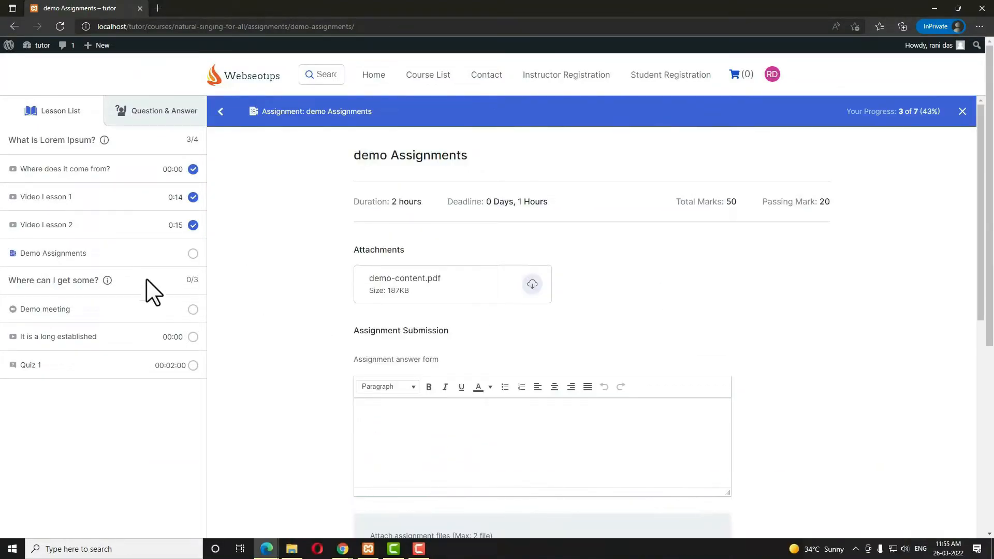
pyautogui.moveTo(491, 151); pyautogui.dragTo(322, 150)
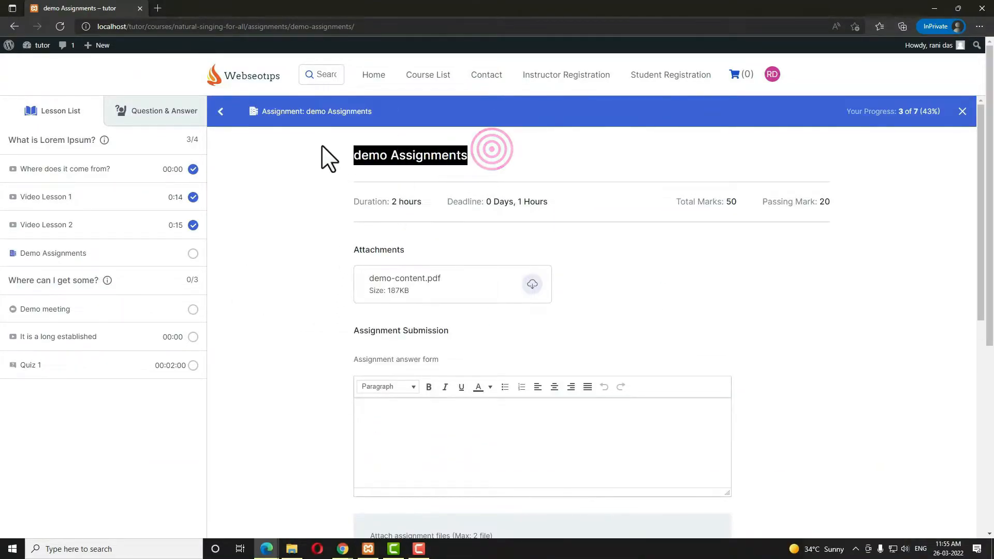
pyautogui.moveTo(428, 201); pyautogui.dragTo(278, 186)
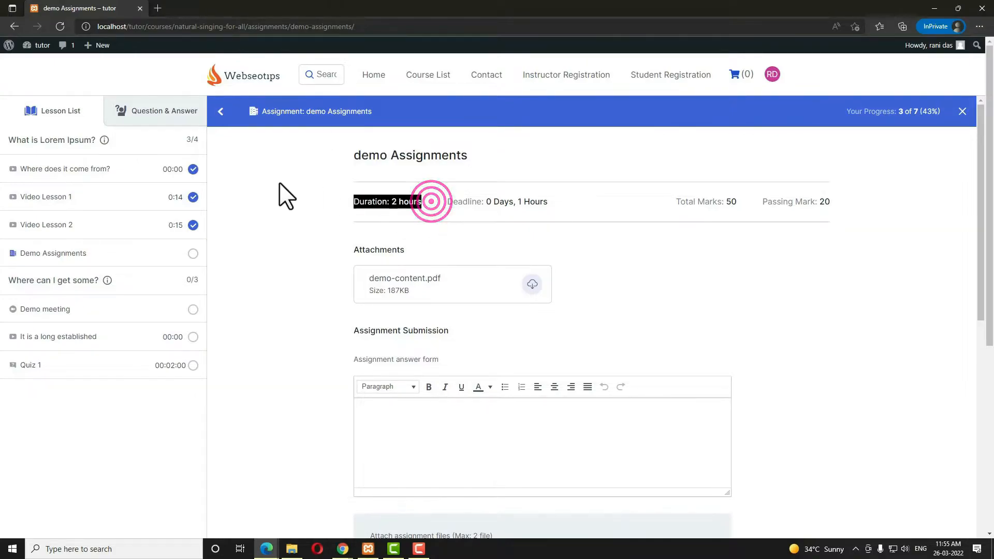
pyautogui.moveTo(553, 198); pyautogui.dragTo(435, 209)
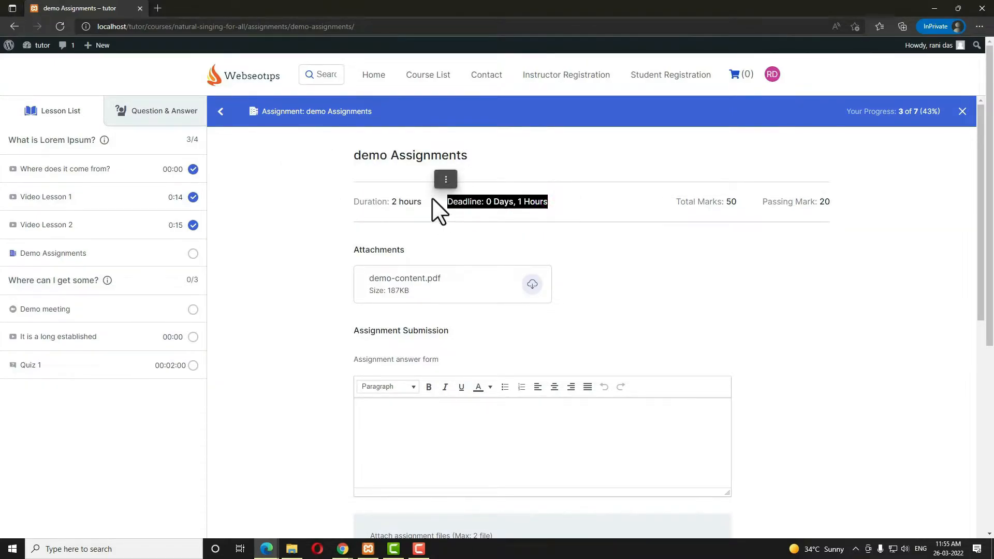
pyautogui.moveTo(740, 201); pyautogui.dragTo(706, 205)
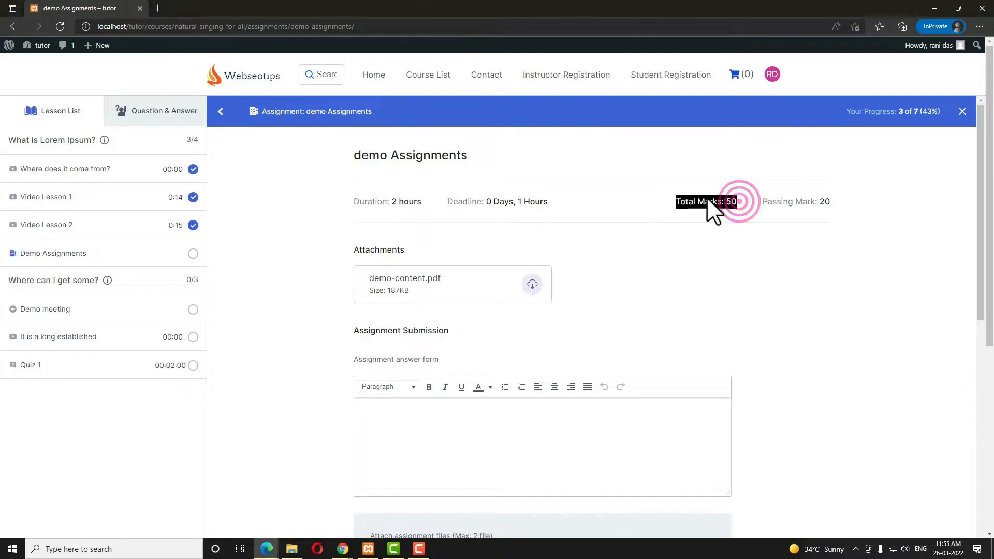
pyautogui.moveTo(839, 202); pyautogui.dragTo(762, 200)
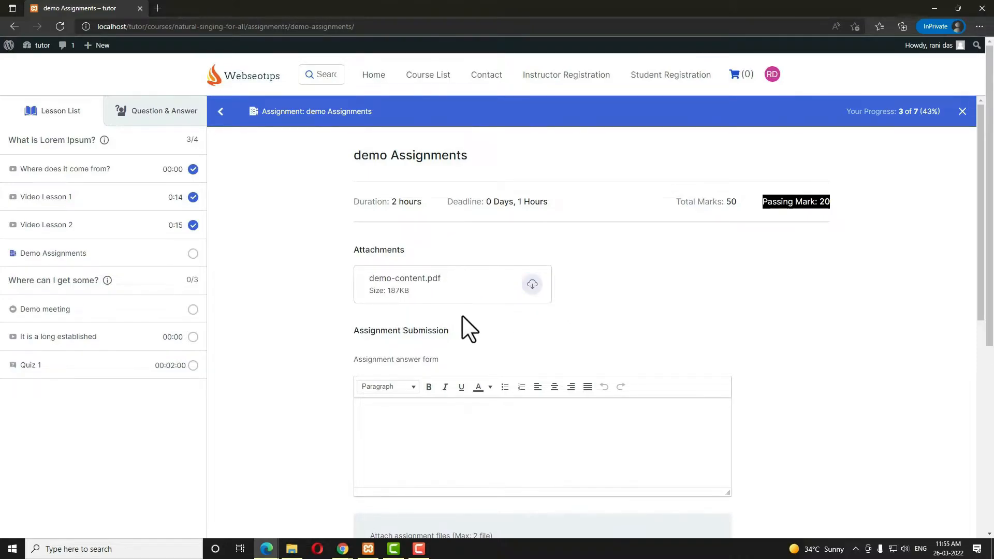
# - Download the demo-content.pdf attachment and paste the copied answer "is 3, because 'six' has three letters" into the assignment answer form
pyautogui.click(533, 284)
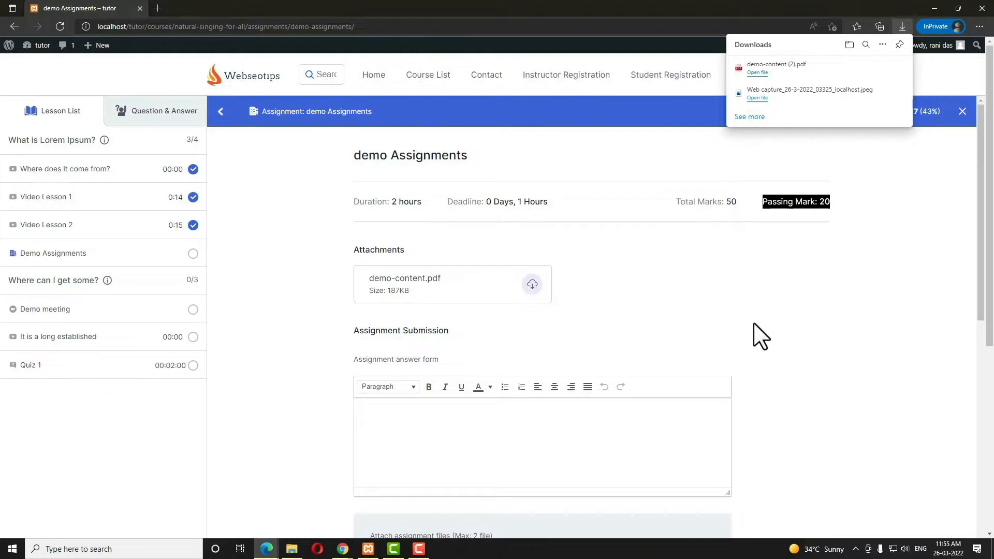
pyautogui.scroll(-2, 754, 322)
pyautogui.click(595, 307)
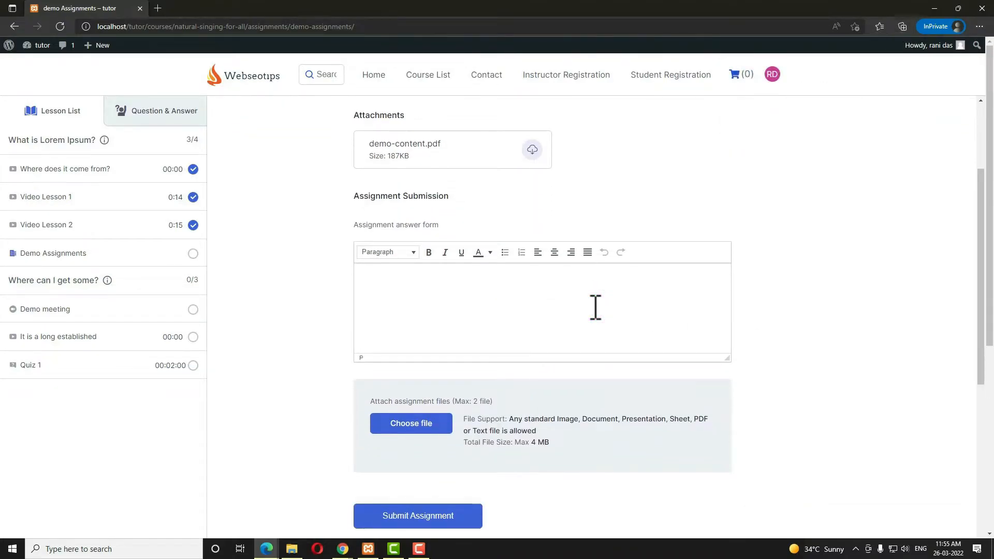
pyautogui.click(496, 329)
pyautogui.hotkey('ctrl', 'v')
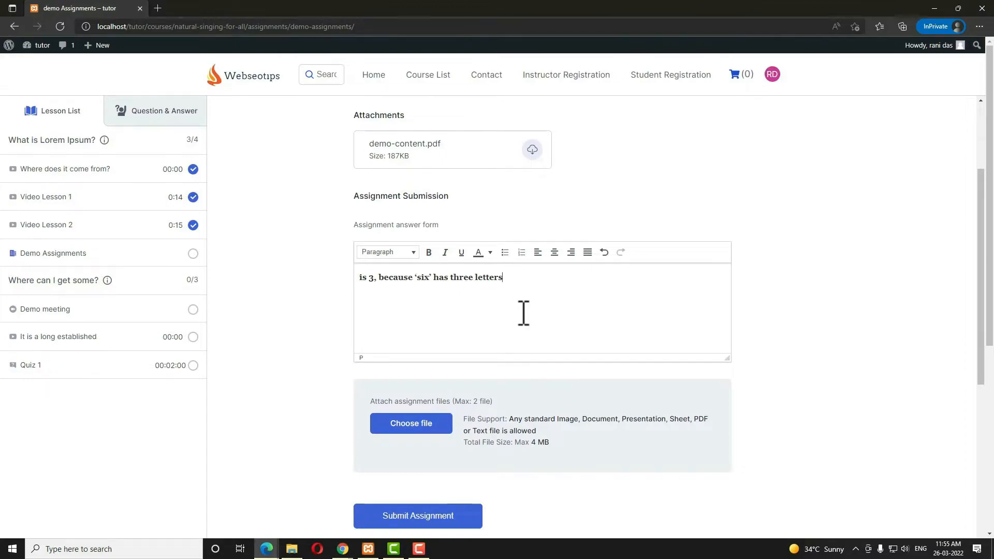
pyautogui.scroll(-1, 515, 311)
pyautogui.scroll(-1, 515, 311)
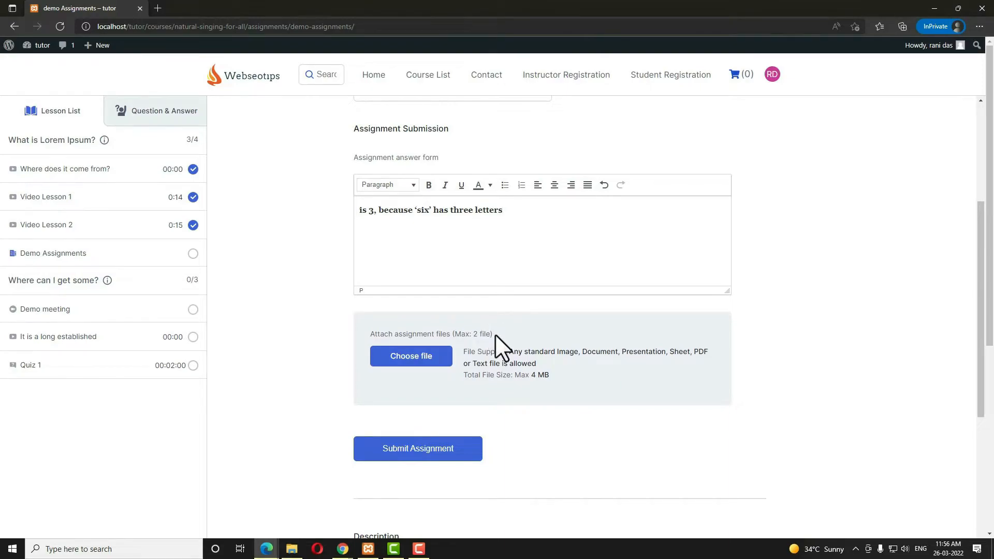
pyautogui.click(473, 335)
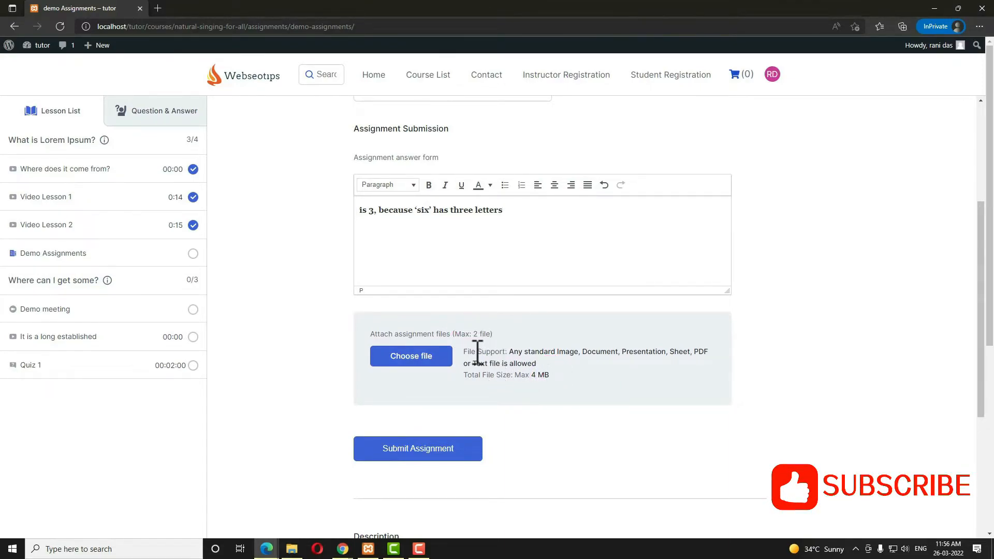
pyautogui.moveTo(558, 375)
pyautogui.mouseDown()
pyautogui.moveTo(510, 377)
pyautogui.moveTo(539, 376)
pyautogui.mouseUp()
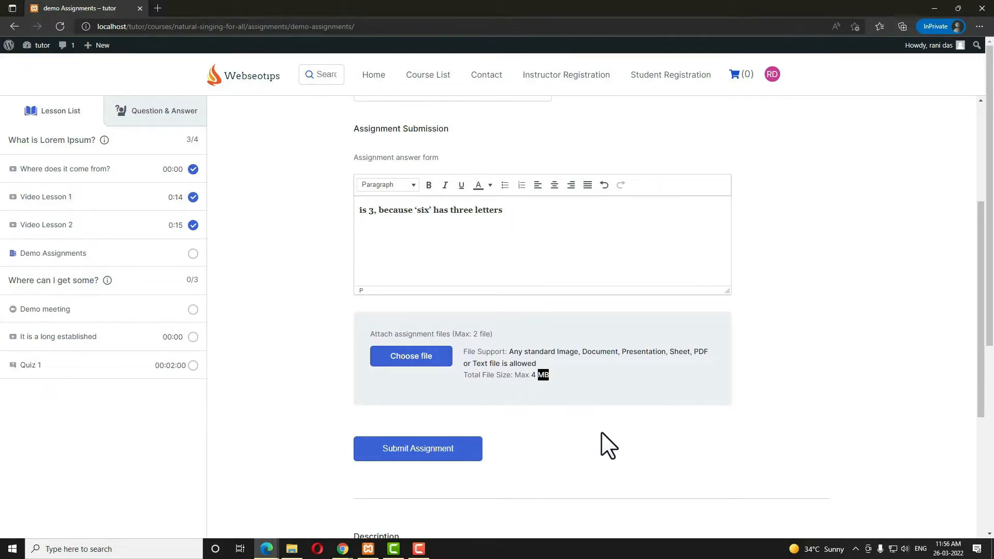
pyautogui.click(411, 360)
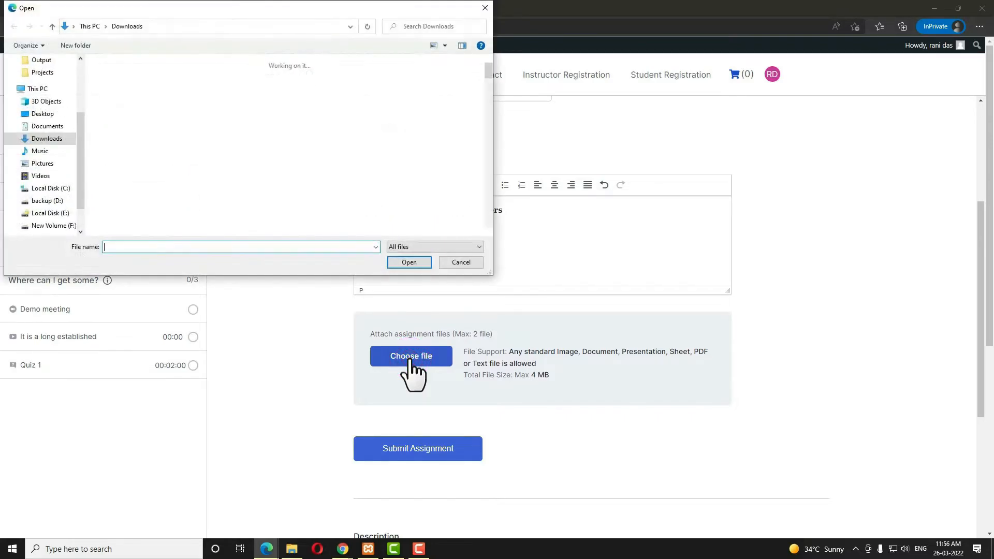
pyautogui.click(290, 119)
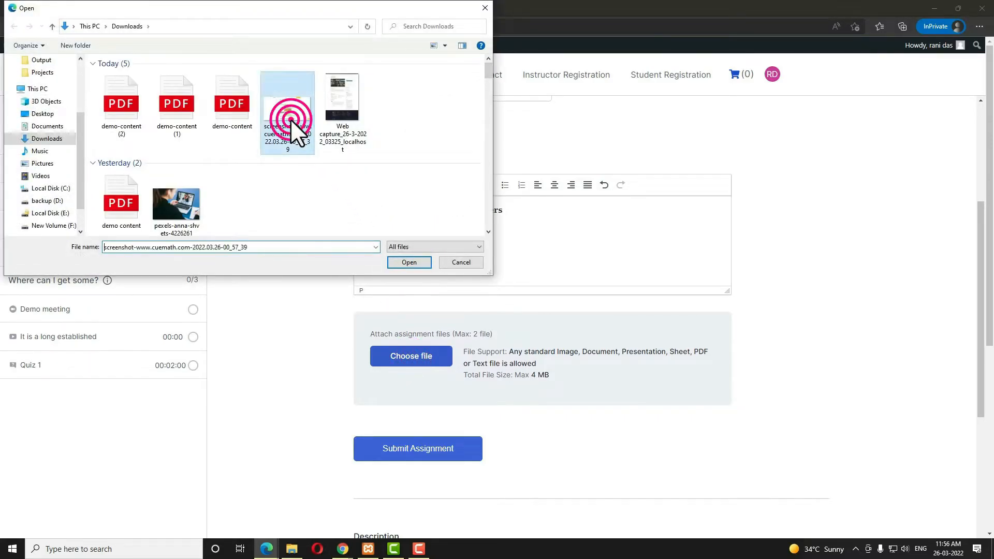
pyautogui.click(400, 262)
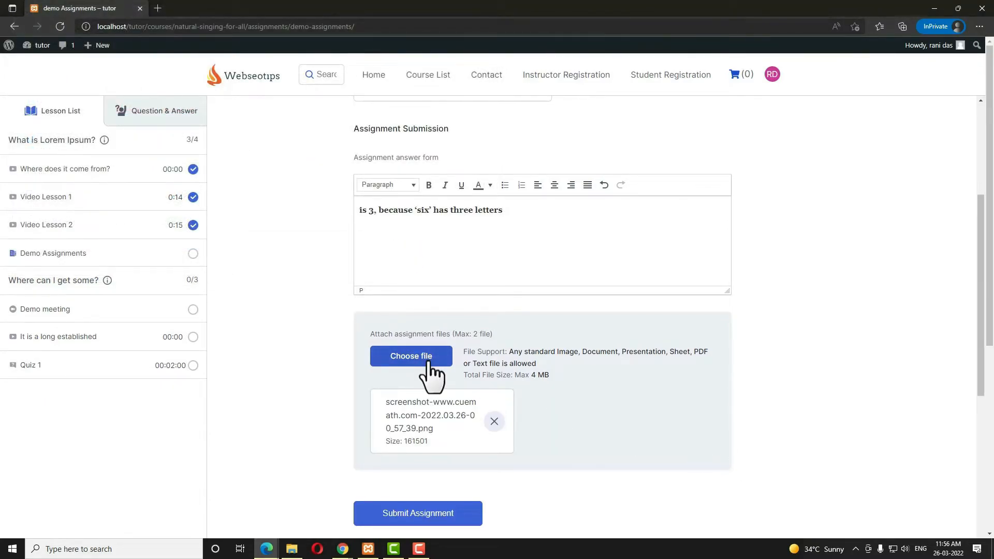
pyautogui.click(429, 362)
pyautogui.click(189, 123)
pyautogui.click(395, 259)
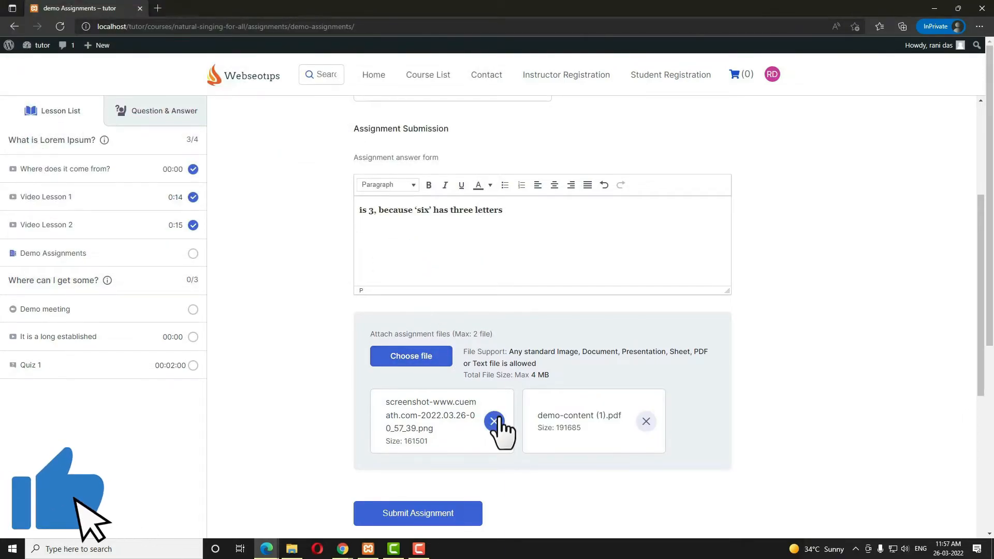
# - Submit the assignment with its answer and attachments, and check the earned marks column of the submission
pyautogui.scroll(-1, 740, 469)
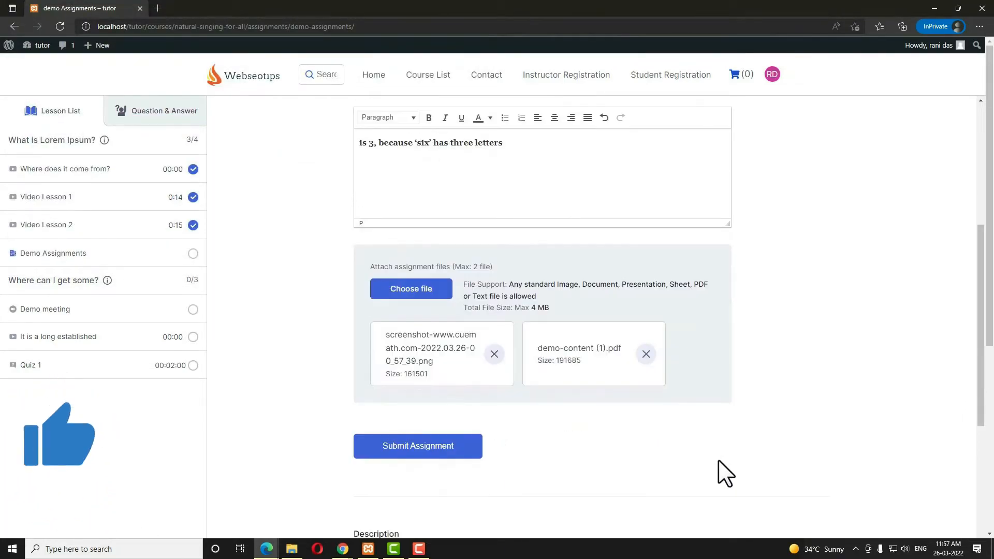
pyautogui.click(435, 448)
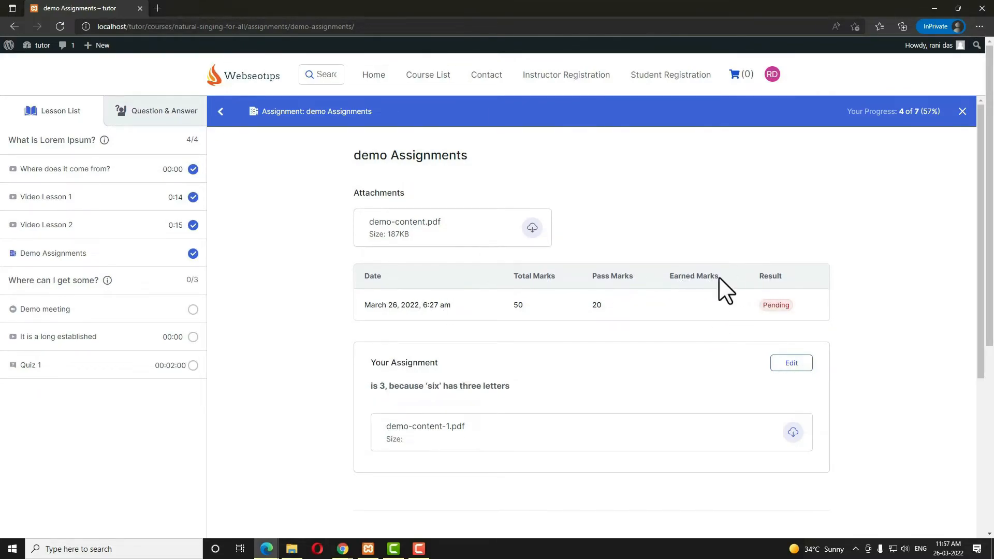
pyautogui.tripleClick(694, 276)
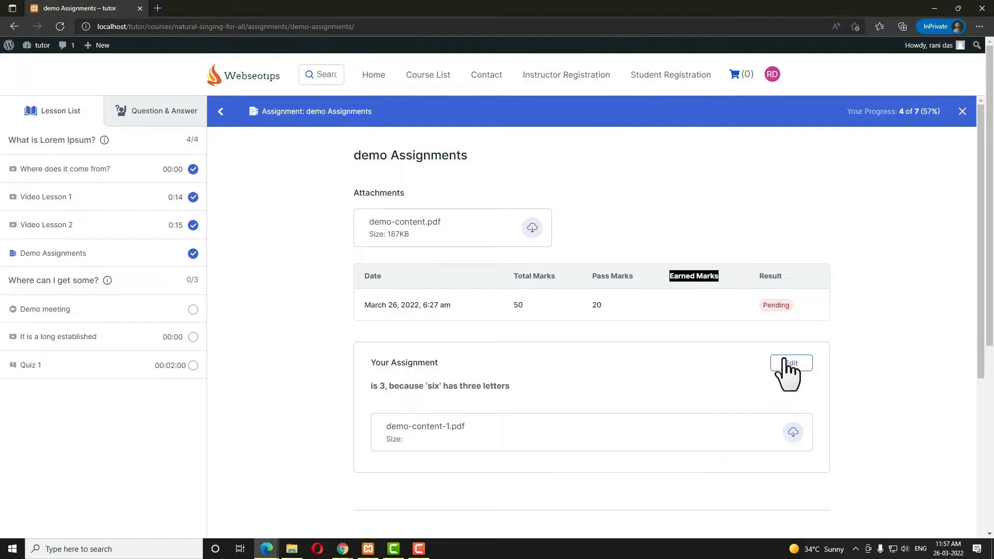
pyautogui.click(682, 303)
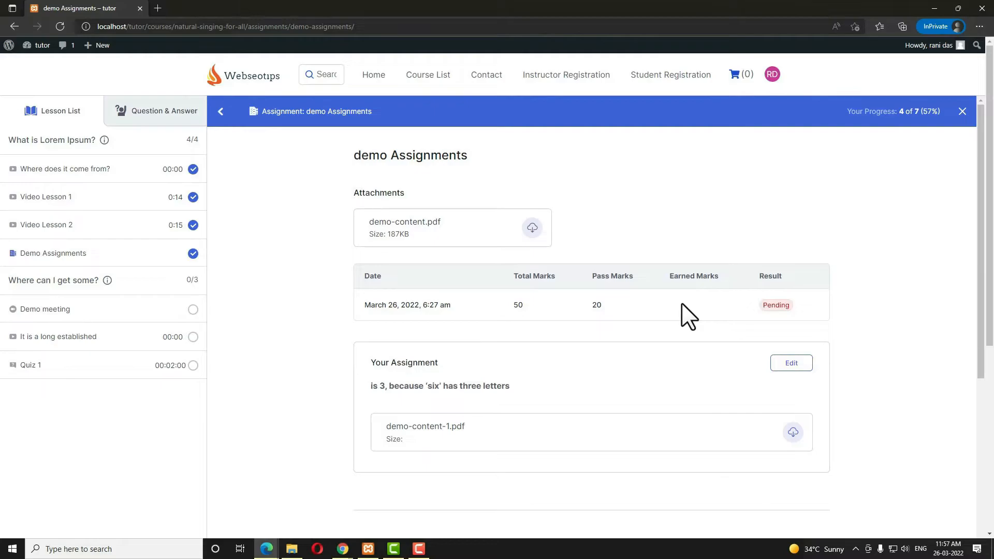
# - Switch to the administrator's browser window and open the Tutor LMS Pro list of submitted assignments
pyautogui.moveTo(267, 549)
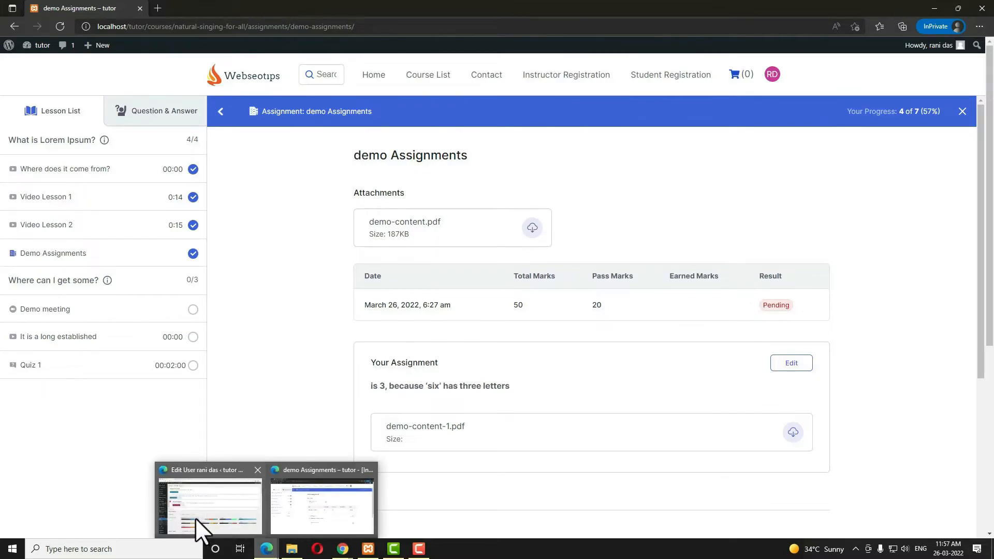
pyautogui.click(196, 518)
pyautogui.moveTo(39, 88)
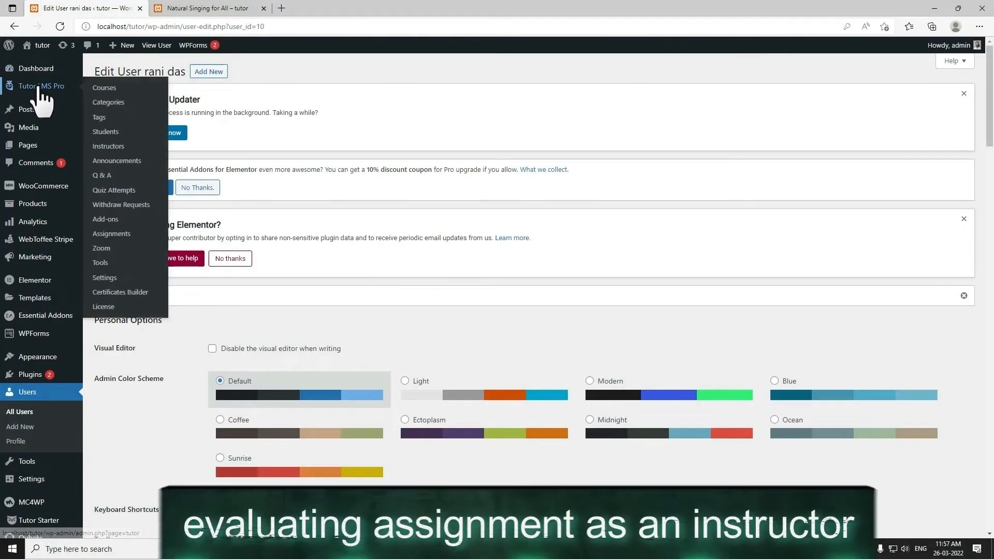
pyautogui.click(114, 236)
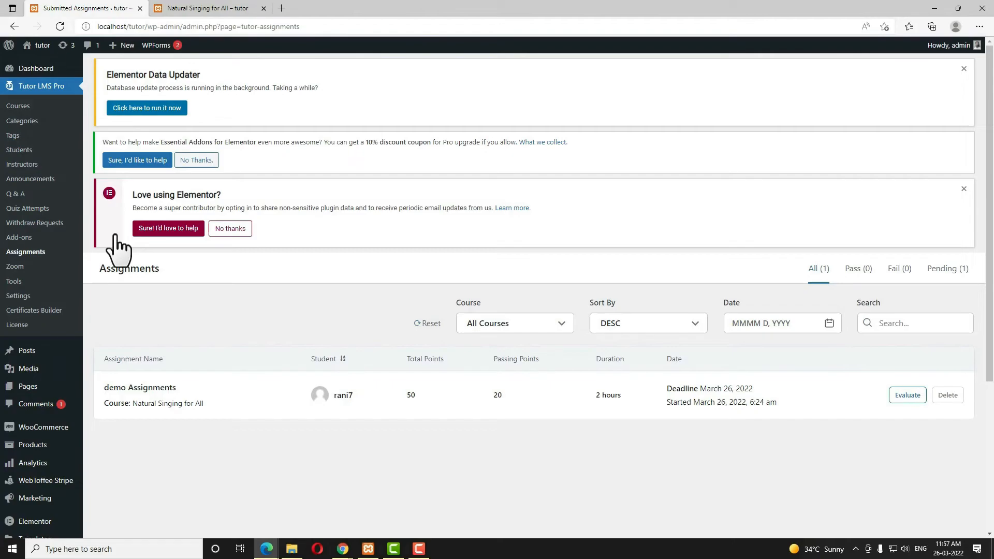
# - View the demo Assignments page from the submissions list and return to the list
pyautogui.click(136, 390)
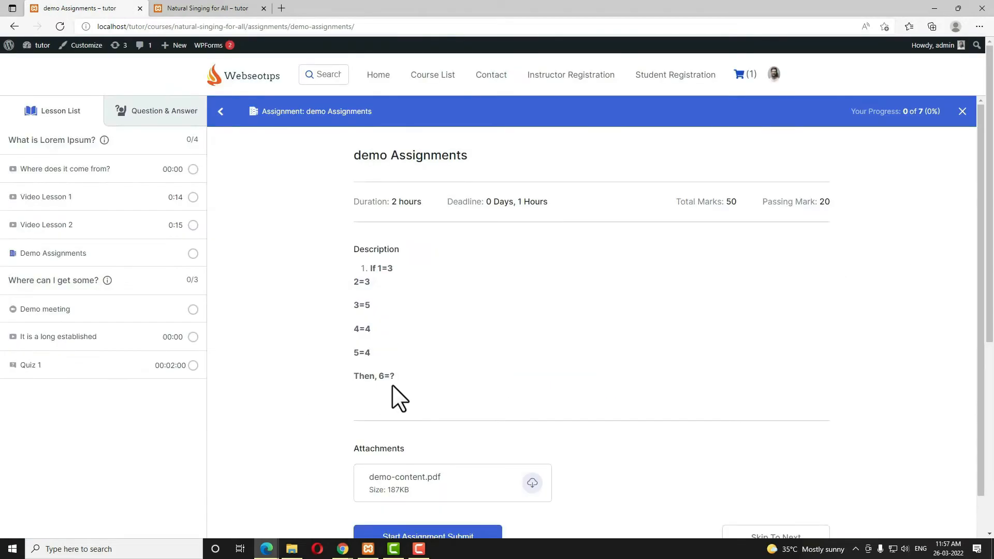
pyautogui.scroll(-1, 393, 384)
pyautogui.click(14, 26)
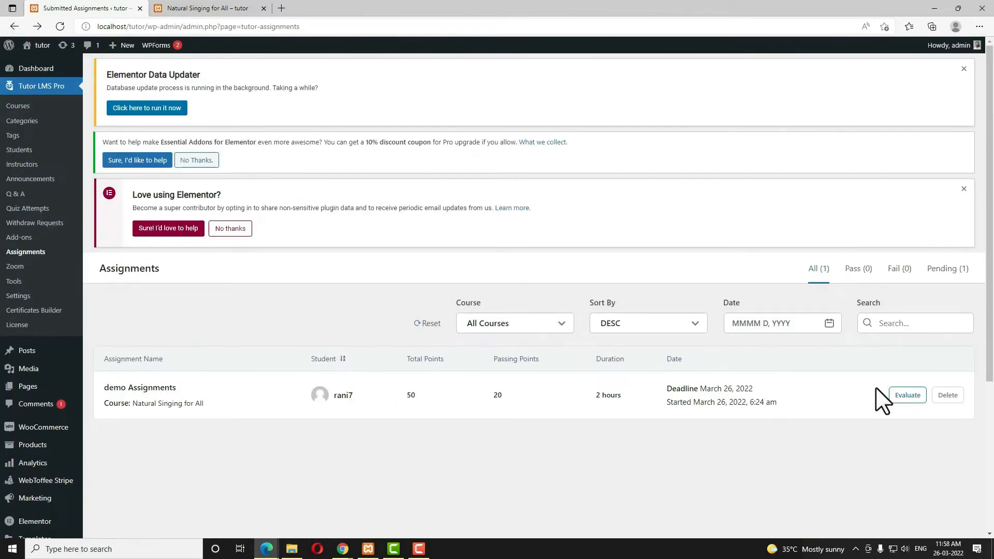
# - Open the student's demo Assignments submission for evaluation and review the submitted answer, attached file, student and course
pyautogui.click(905, 397)
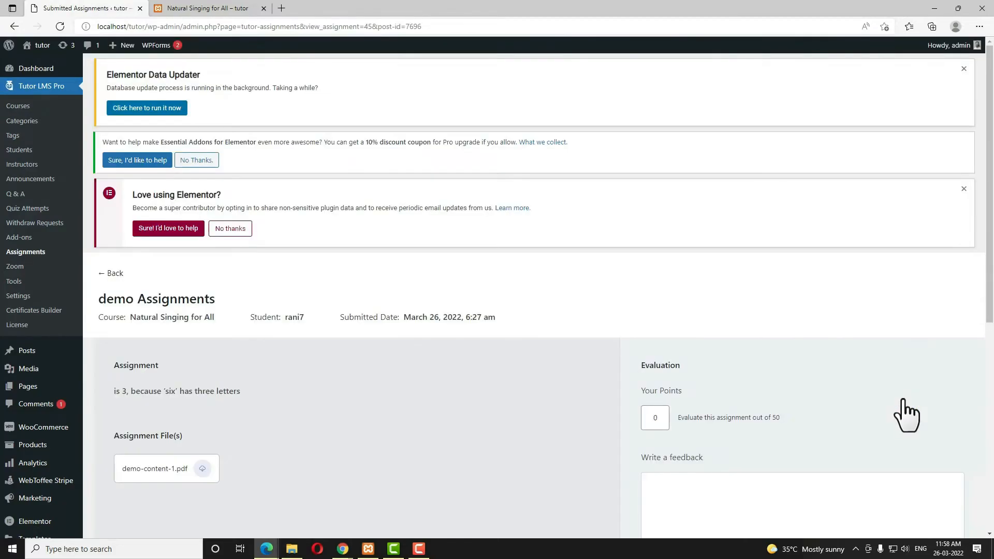
pyautogui.scroll(-4, 905, 415)
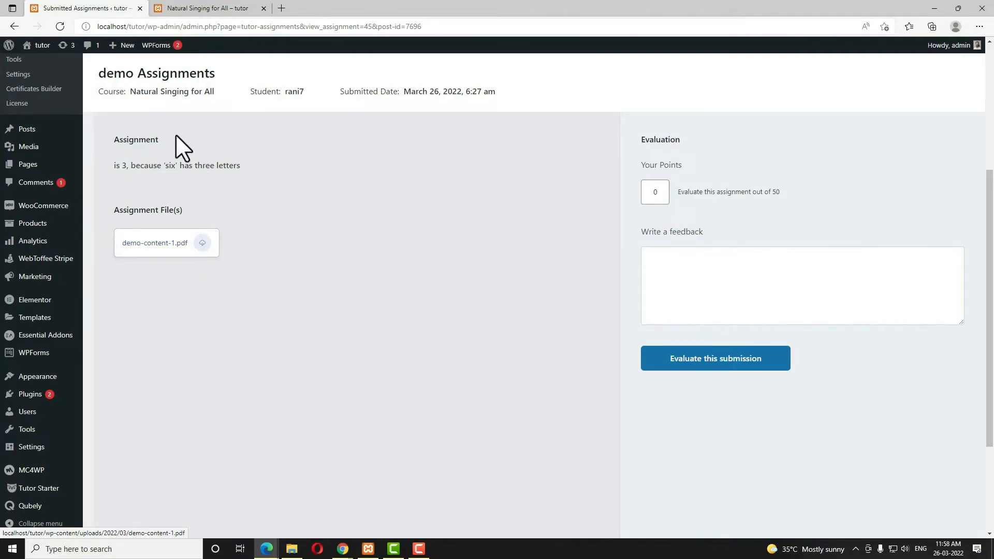
pyautogui.moveTo(250, 166); pyautogui.dragTo(102, 165)
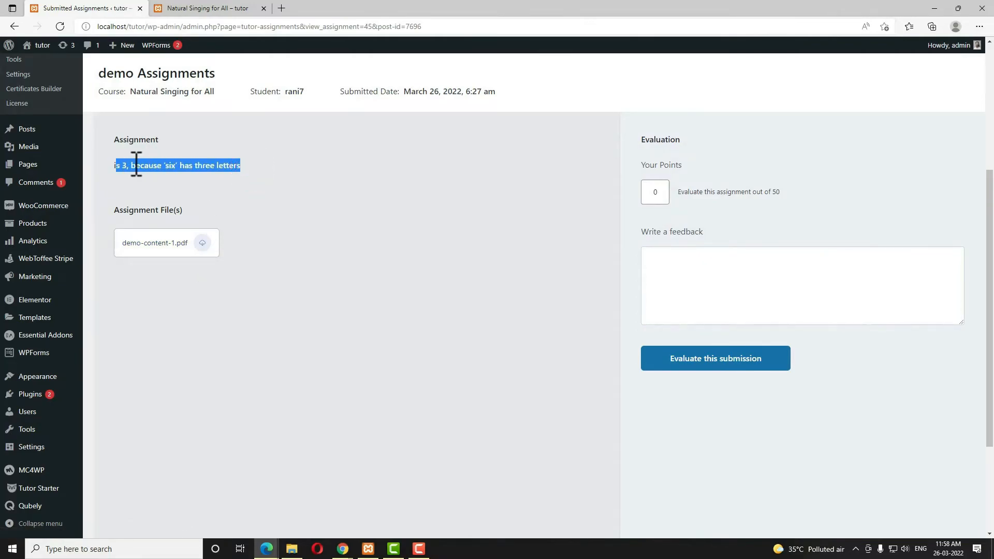
pyautogui.click(272, 173)
pyautogui.scroll(1, 271, 173)
pyautogui.moveTo(310, 169); pyautogui.dragTo(270, 167)
pyautogui.click(215, 210)
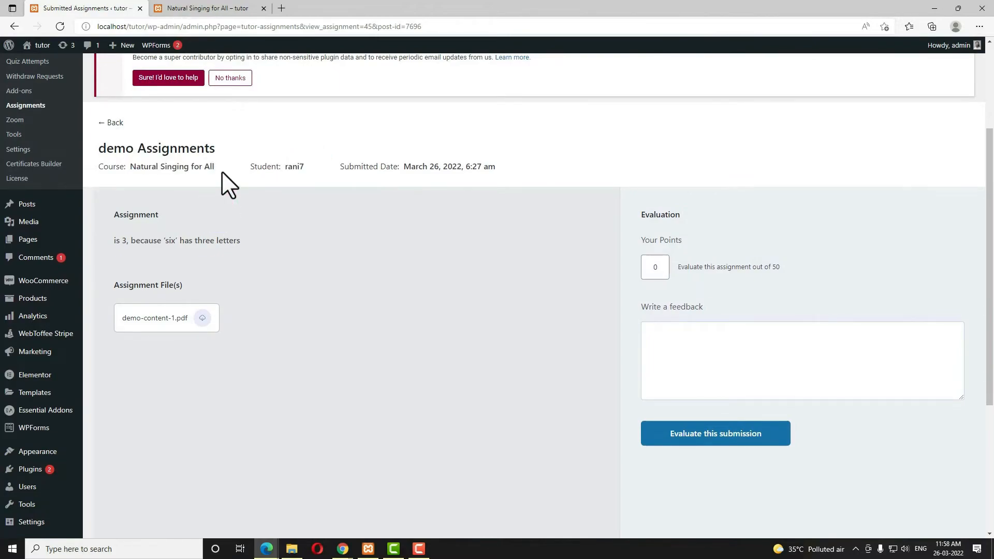
pyautogui.moveTo(219, 166); pyautogui.dragTo(86, 167)
pyautogui.click(475, 187)
# - Award 30 points, paste the "It is a long established fact" Lorem Ipsum paragraph as feedback, and submit the evaluation
pyautogui.doubleClick(656, 266)
pyautogui.write('30')
pyautogui.hotkey('alt', 'Tab')
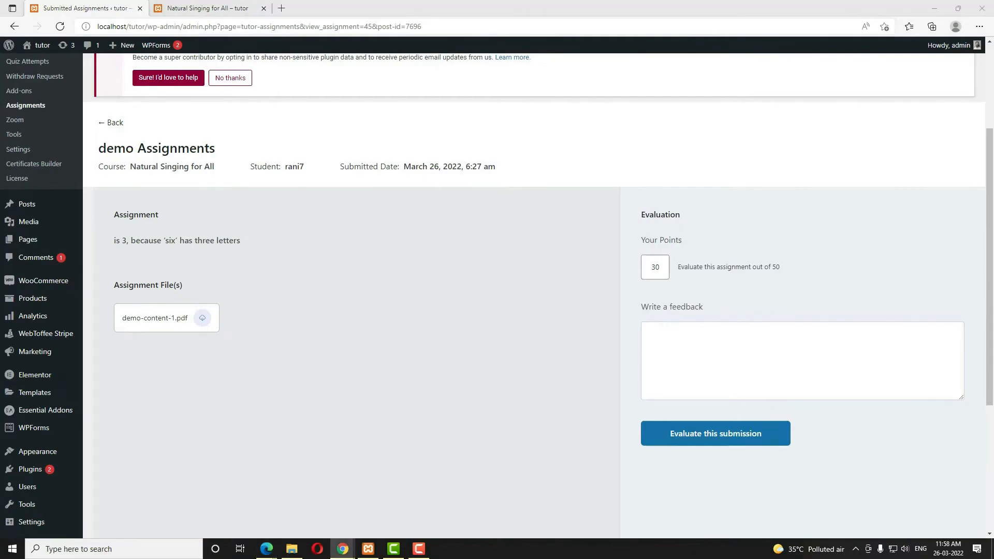
pyautogui.click(707, 350)
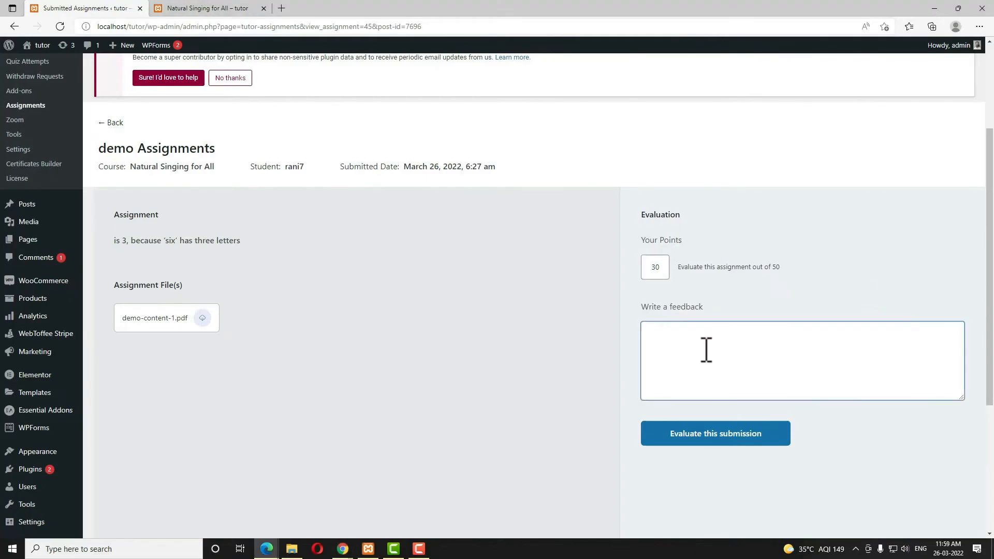
pyautogui.write("It is a long established fact that a reader will be distracted by the readable content of a page when looking at its layout. The point of using Lorem Ipsum is that it has a more-or-less normal distribution of letters, as opposed to using 'Content here, content here', making it look like readable English. Many desktop publishing packages and web page editors now use Lorem Ipsum as their default model text, and a search for 'lorem ipsum' will uncover many web sites still in their infancy. Various versions have evolved over the years, sometimes by accident, sometimes on purpose (injected humour and the like).")
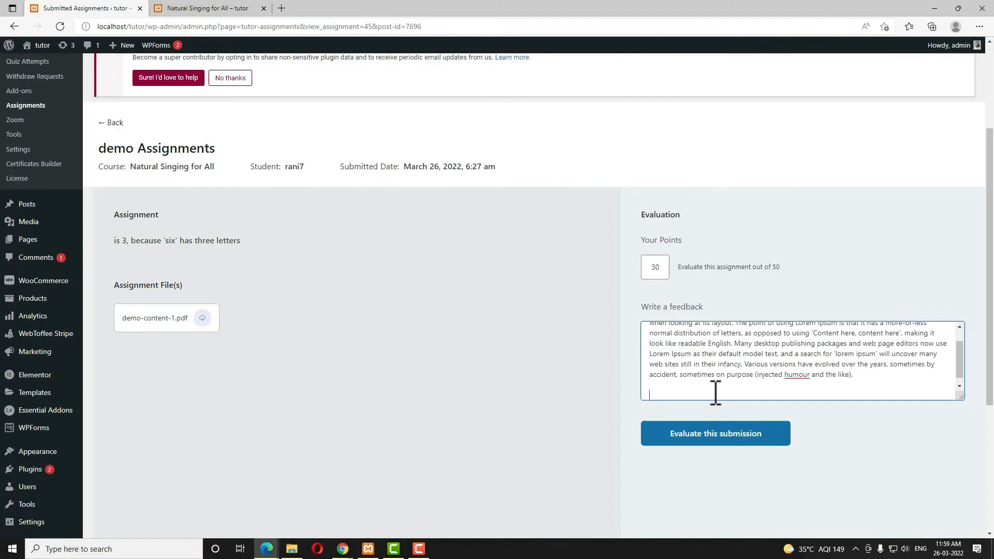
pyautogui.click(714, 441)
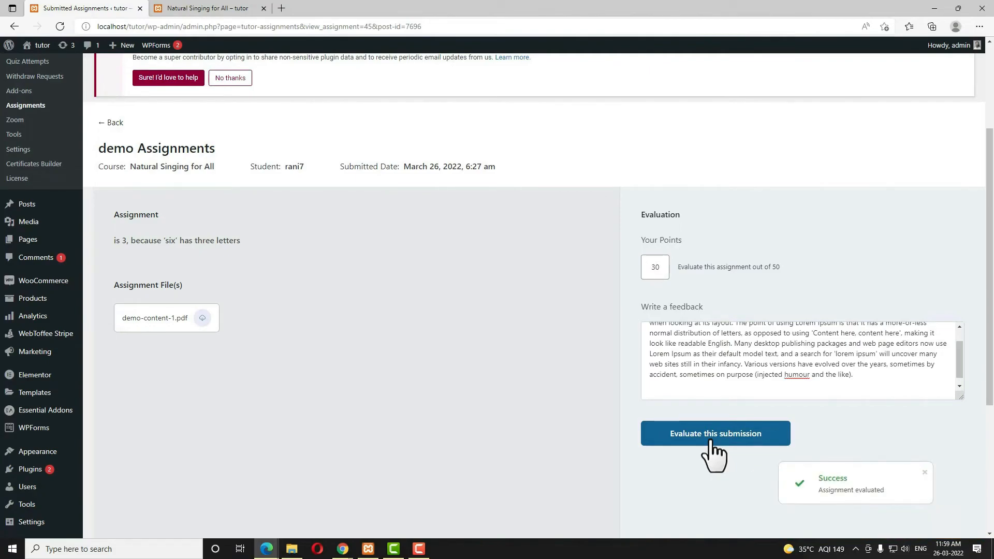
# - Switch to the student's InPrivate window, reload the demo Assignments page and examine the marks and instructor note
pyautogui.click(266, 549)
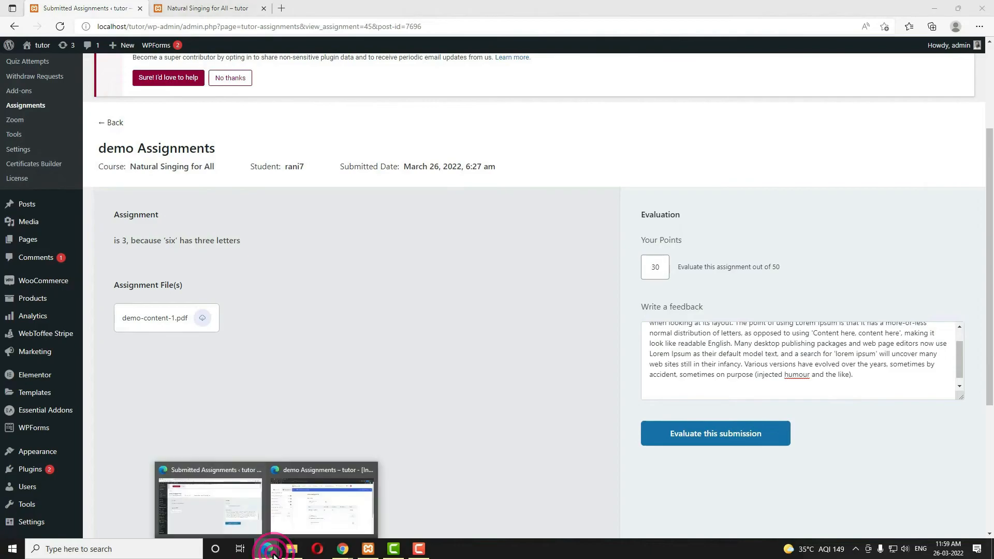
pyautogui.click(303, 523)
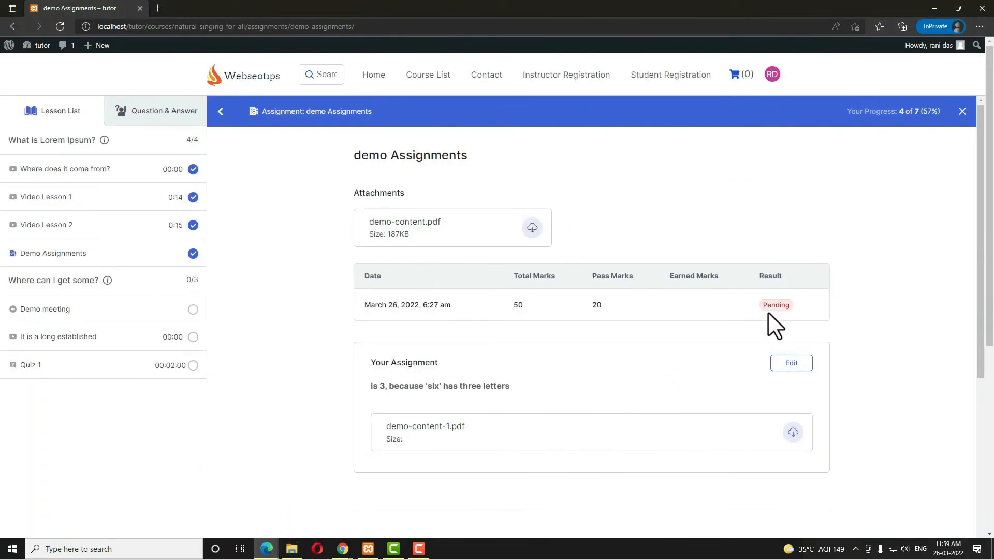
pyautogui.click(61, 29)
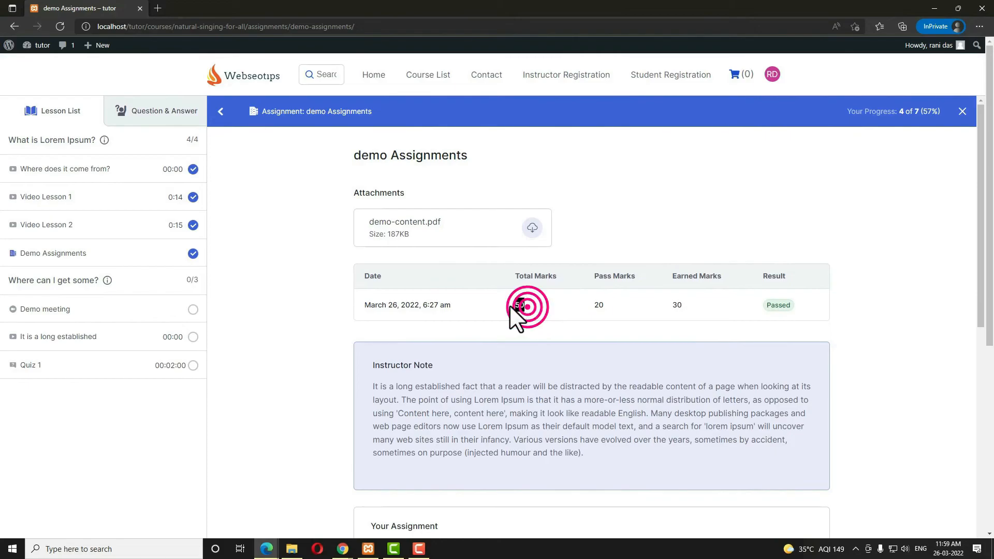
pyautogui.doubleClick(677, 305)
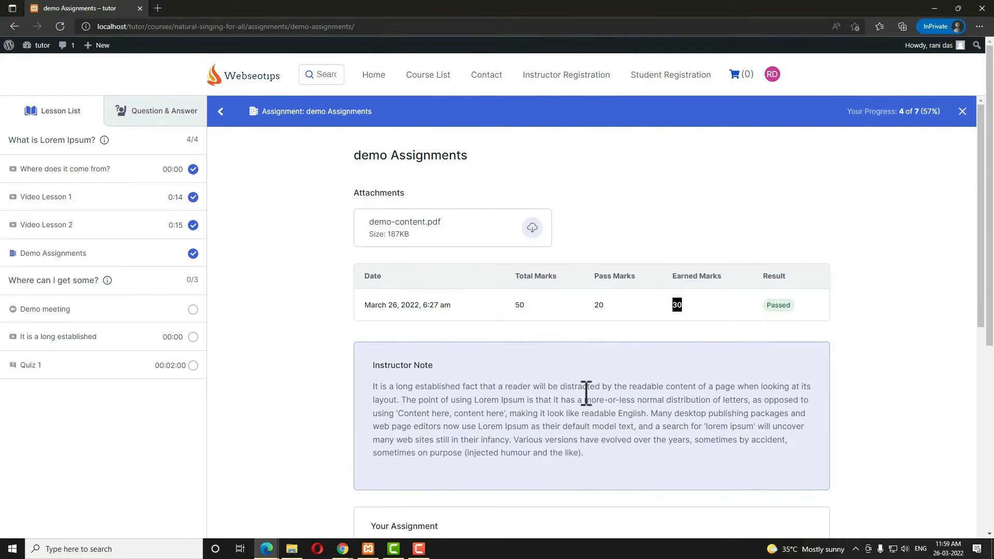
pyautogui.moveTo(591, 453); pyautogui.dragTo(367, 375)
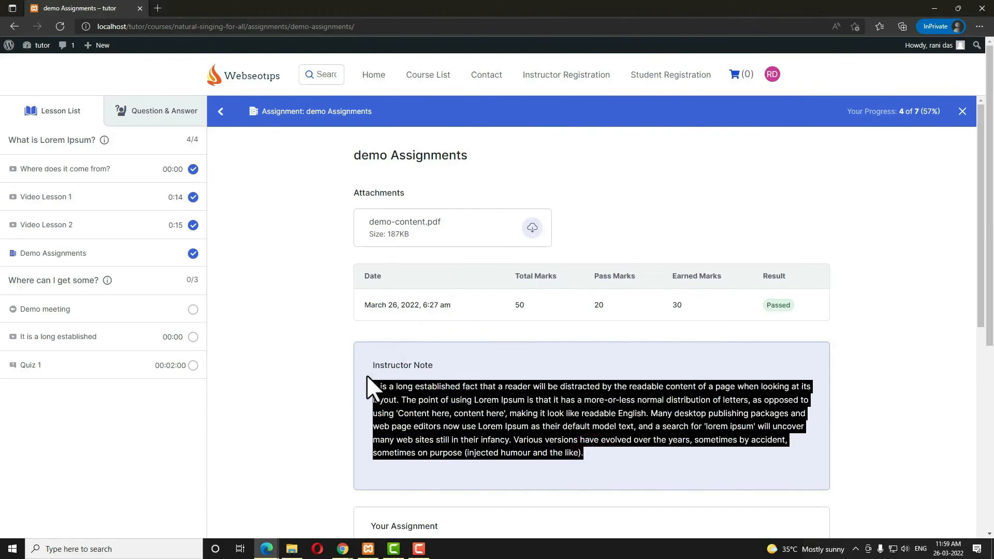